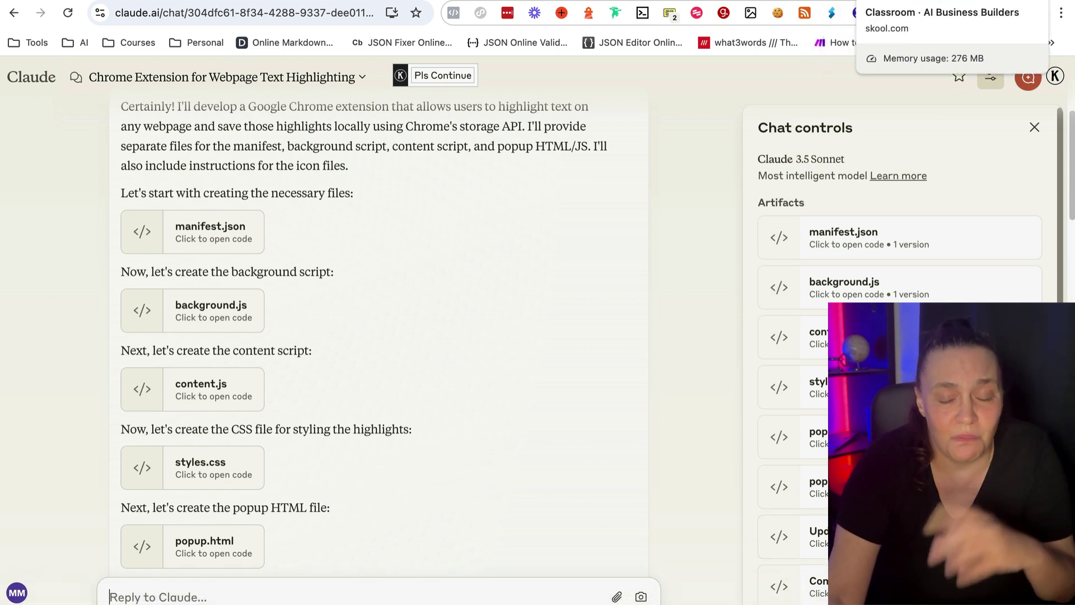
# Browse the AI Business Builders classroom course cards in Skool, then open the group's community feed
pyautogui.click(896, 1)
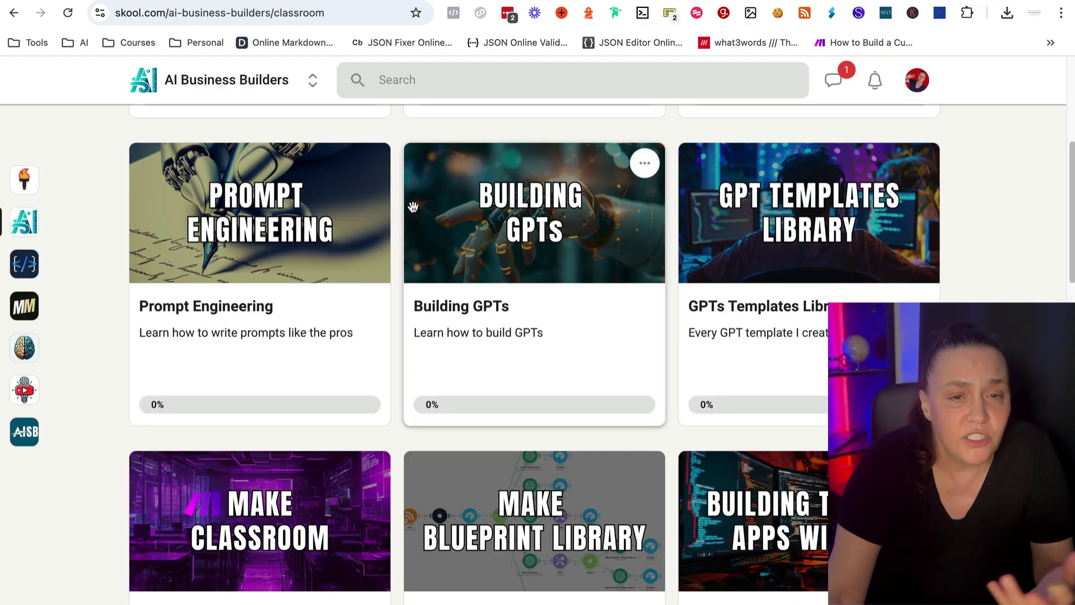
pyautogui.scroll(-8, 288, 431)
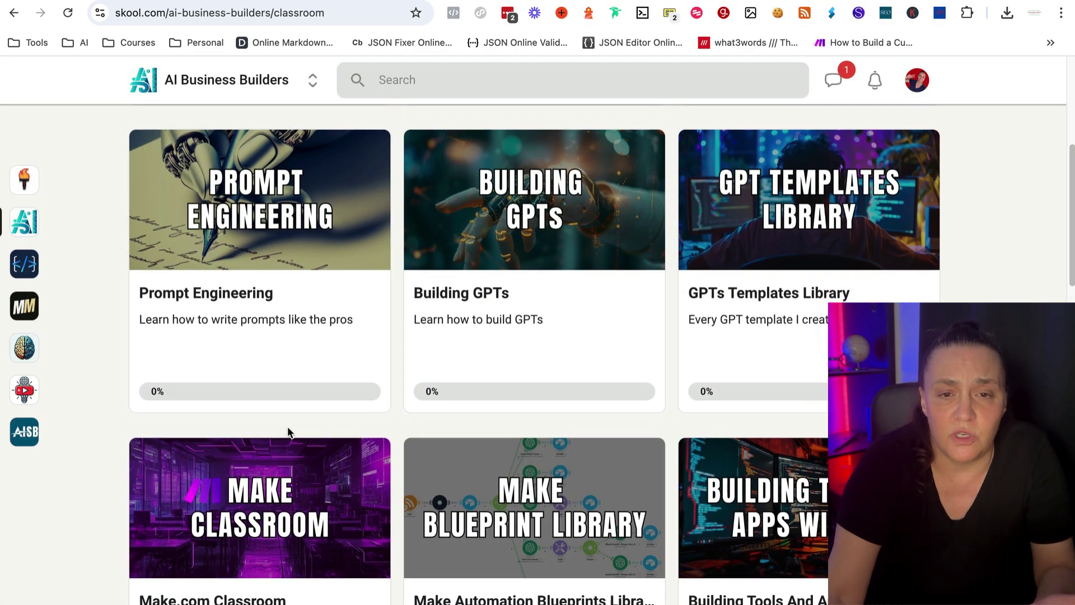
pyautogui.scroll(-10, 263, 388)
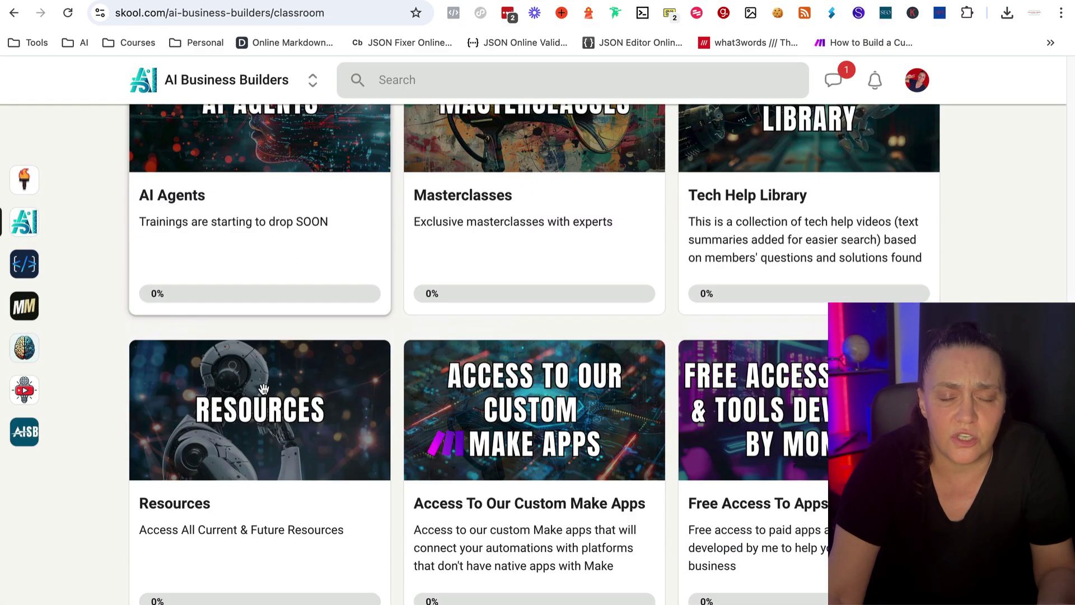
pyautogui.scroll(-3, 263, 388)
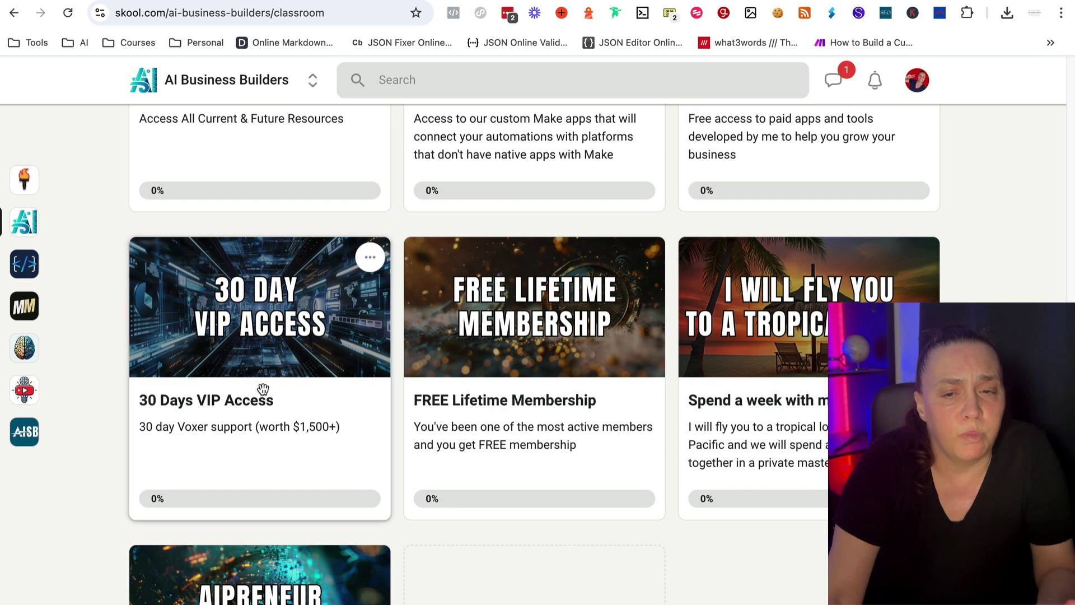
pyautogui.scroll(10, 264, 402)
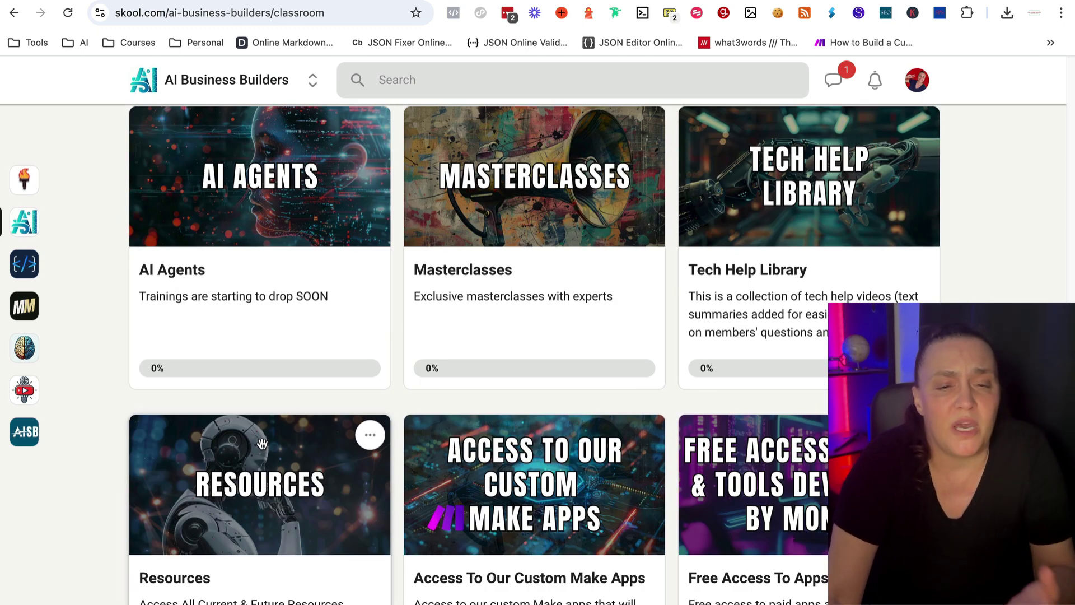
pyautogui.scroll(-5, 266, 475)
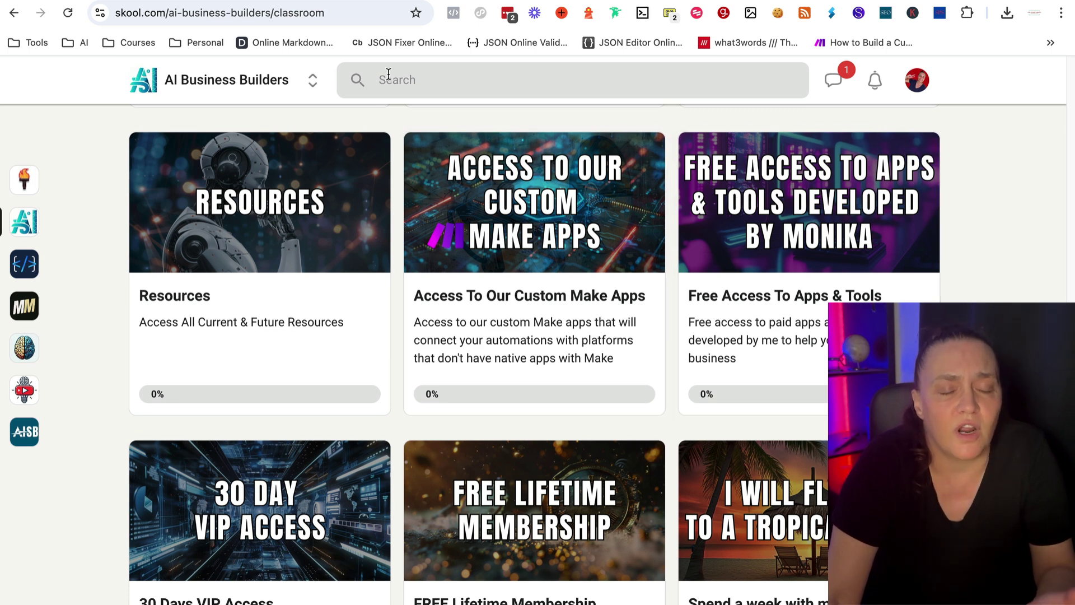
pyautogui.click(237, 81)
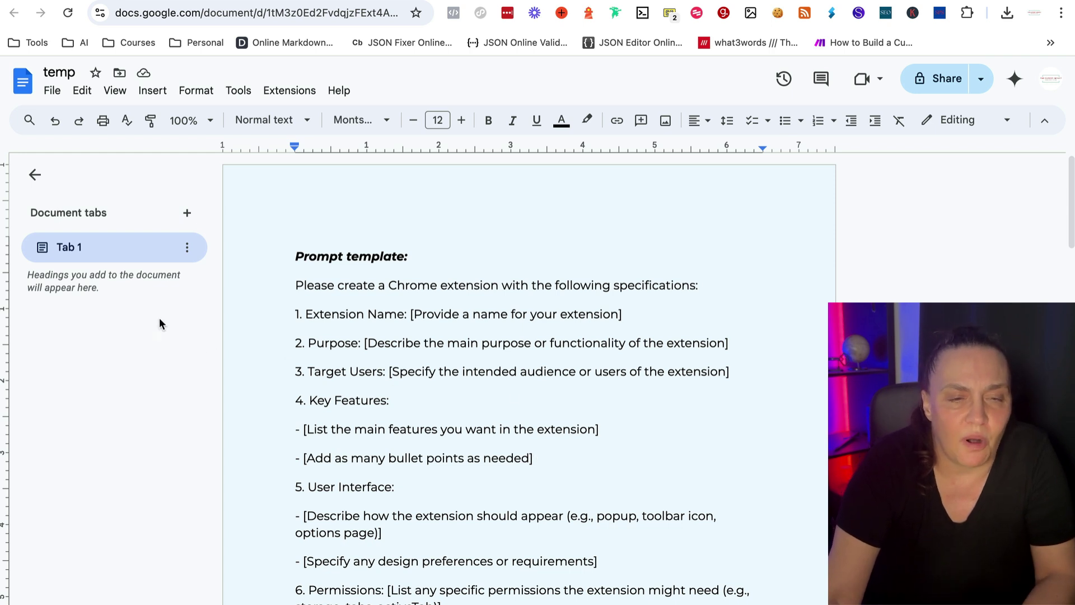
pyautogui.scroll(-2, 277, 284)
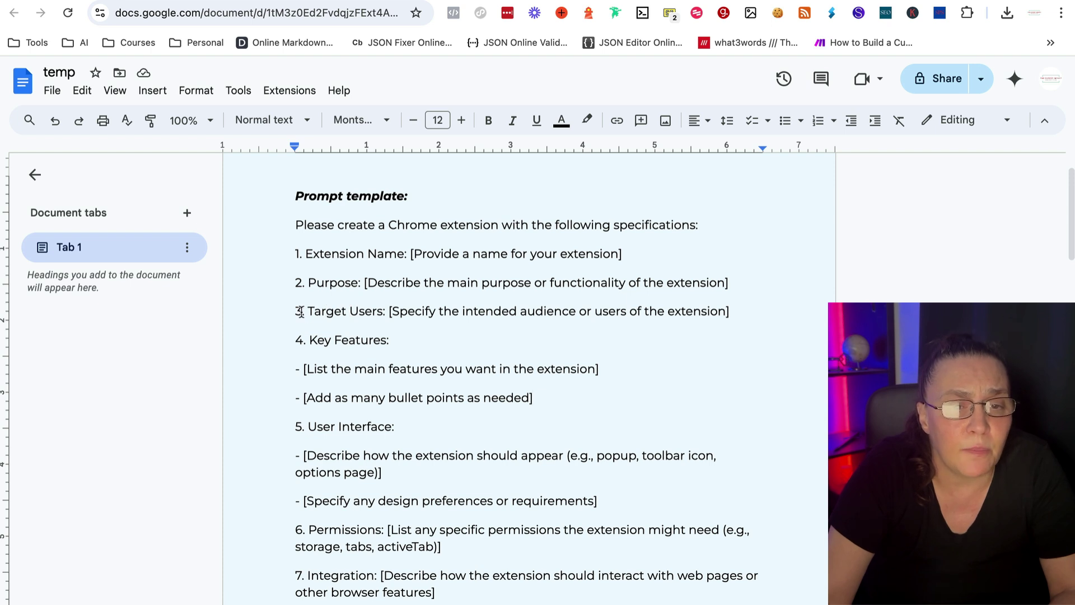
pyautogui.moveTo(308, 313); pyautogui.dragTo(386, 306)
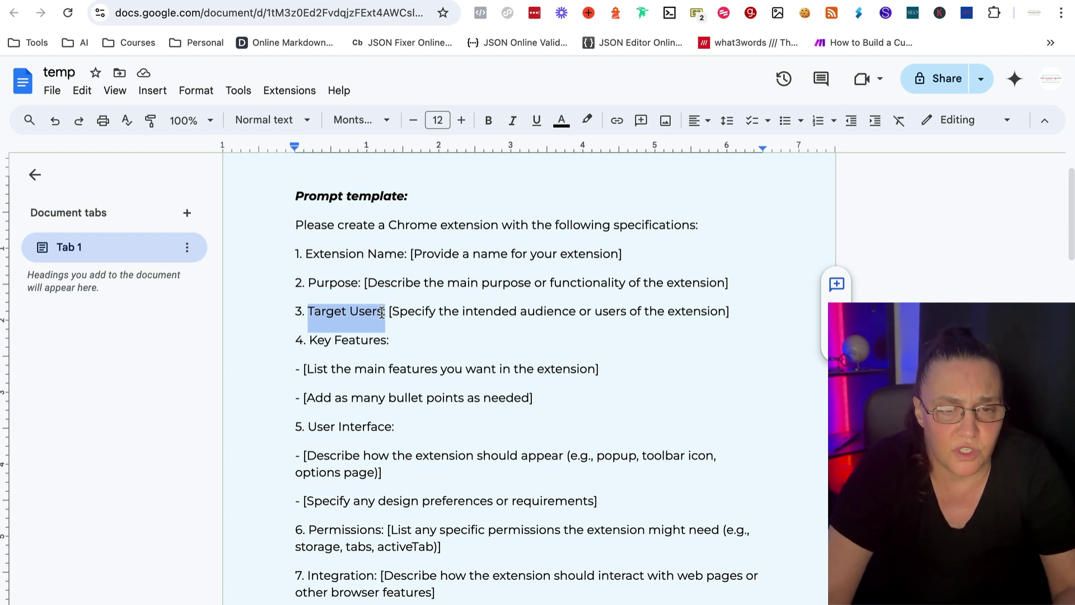
pyautogui.scroll(-1, 281, 343)
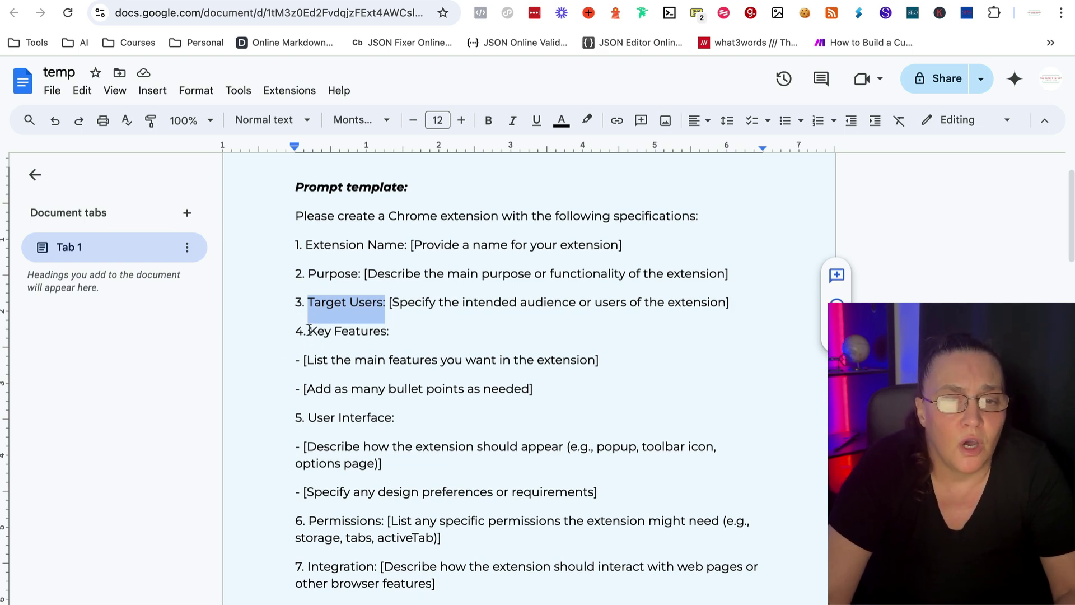
pyautogui.moveTo(308, 331); pyautogui.dragTo(379, 337)
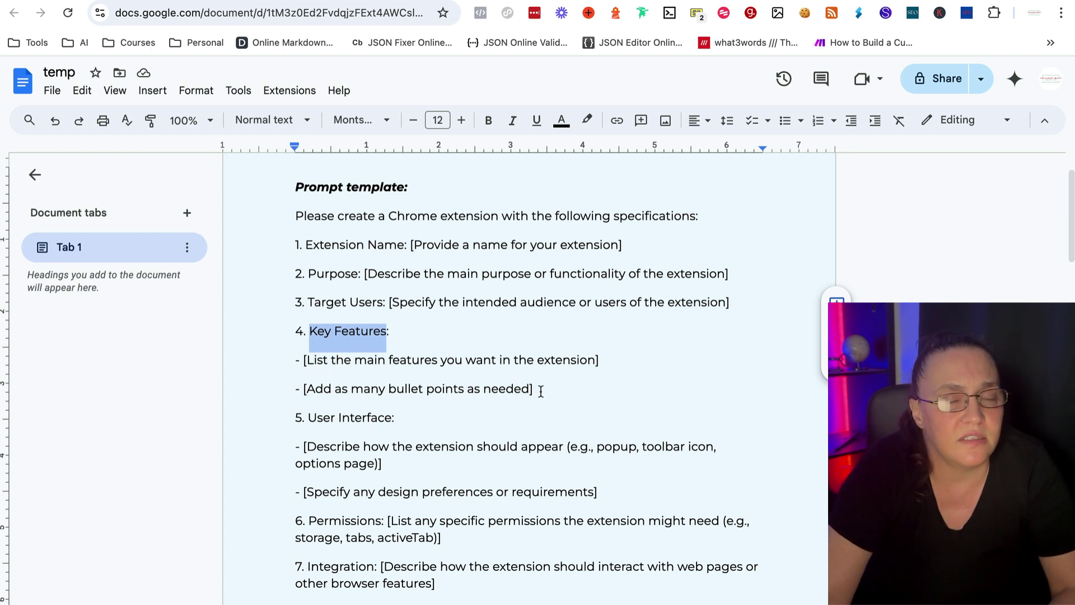
pyautogui.scroll(-1, 343, 367)
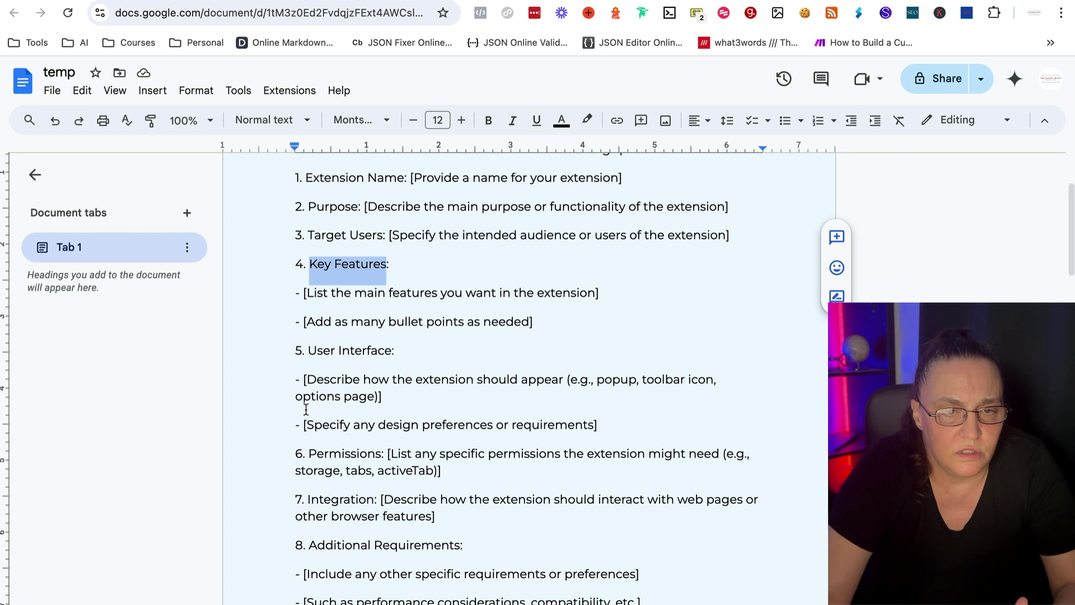
pyautogui.click(307, 351)
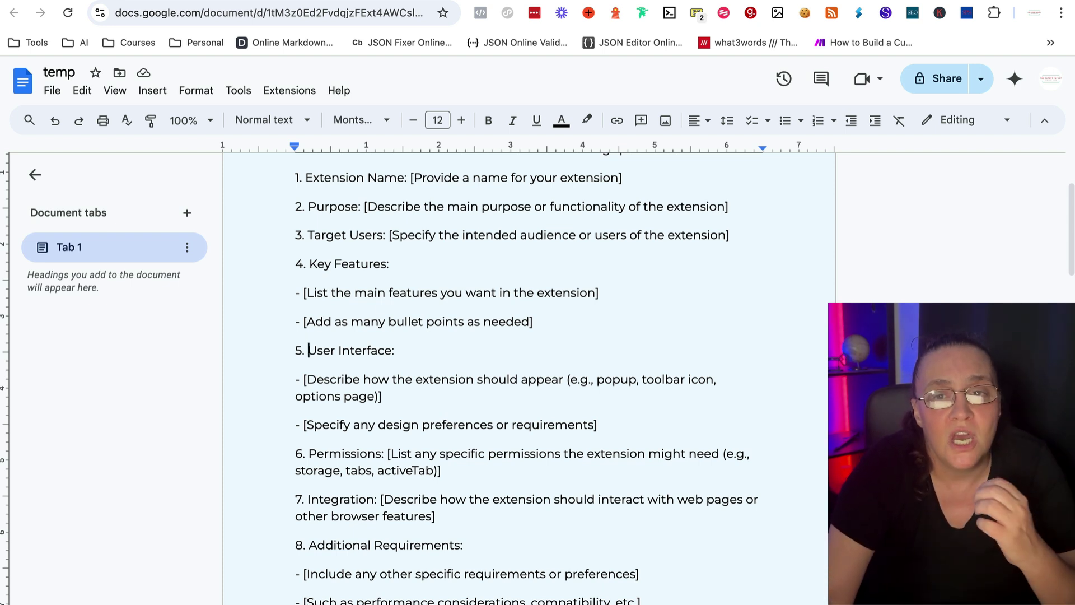
pyautogui.click(968, 16)
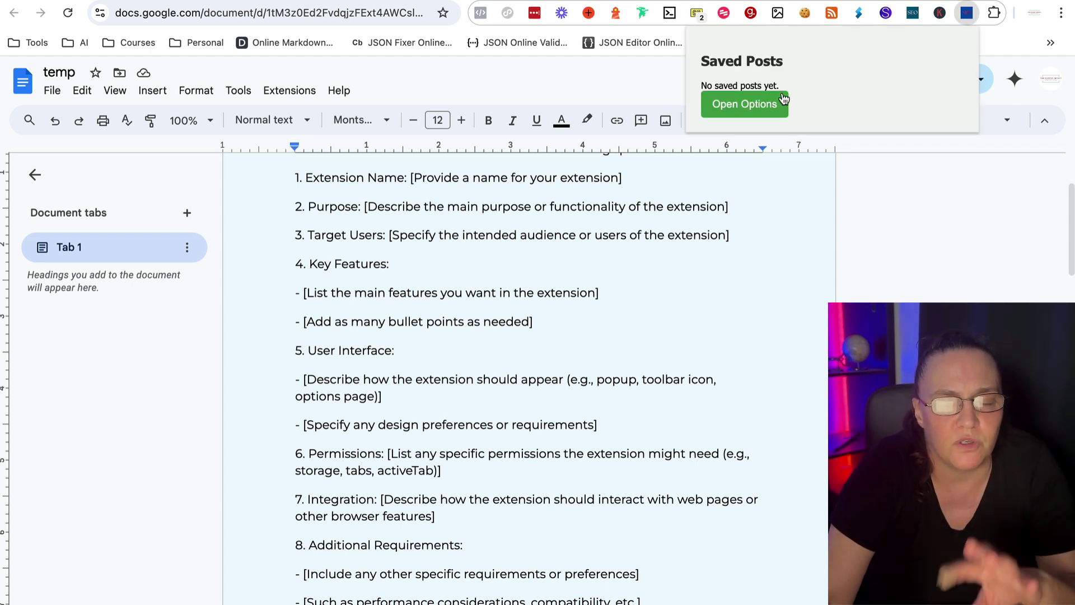
pyautogui.click(742, 111)
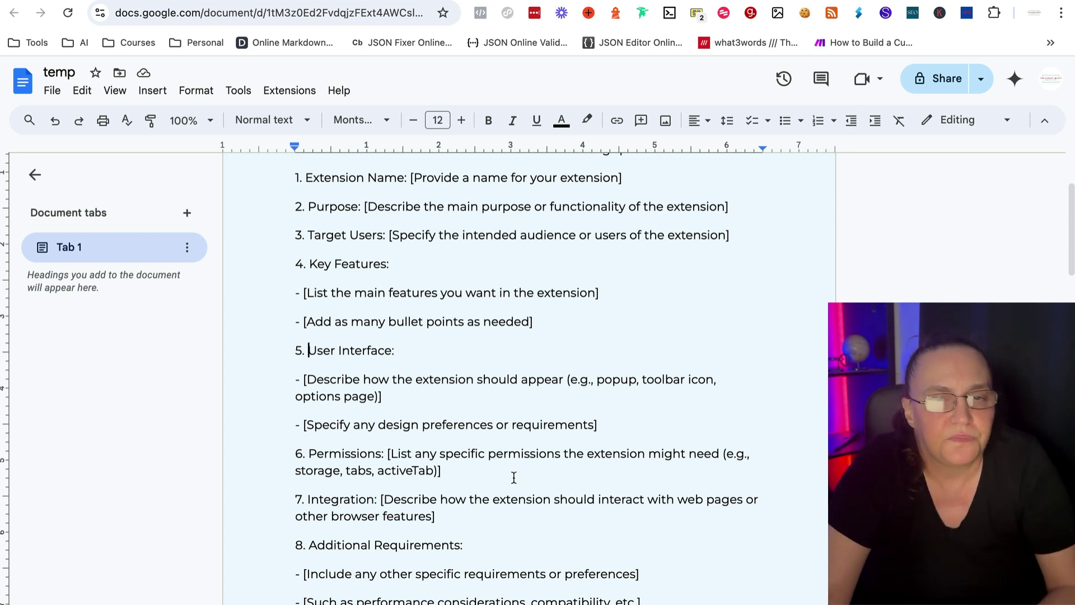
pyautogui.scroll(-1, 439, 281)
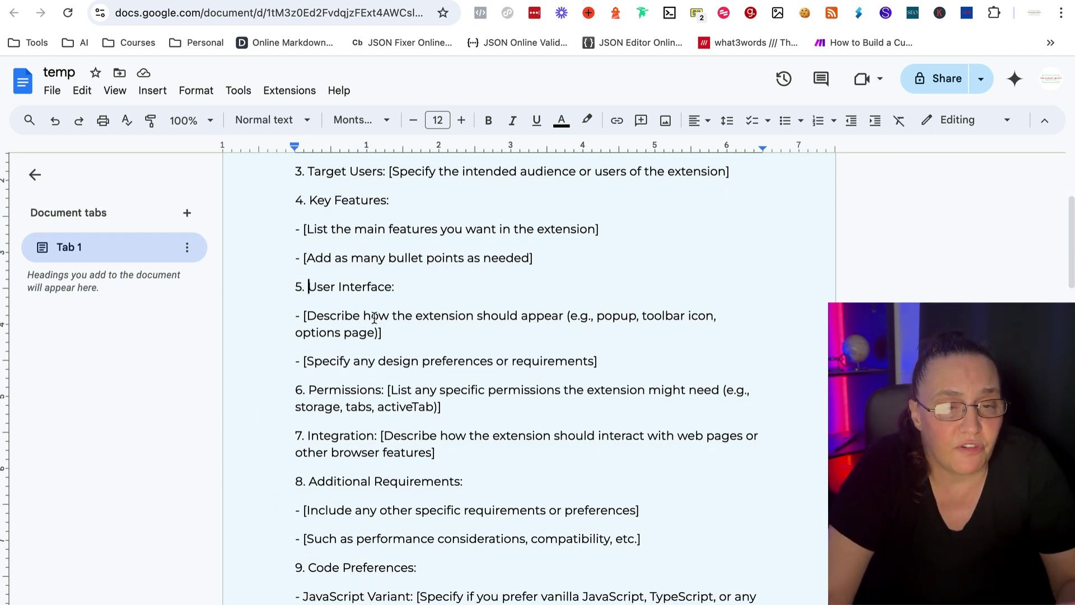
pyautogui.click(381, 338)
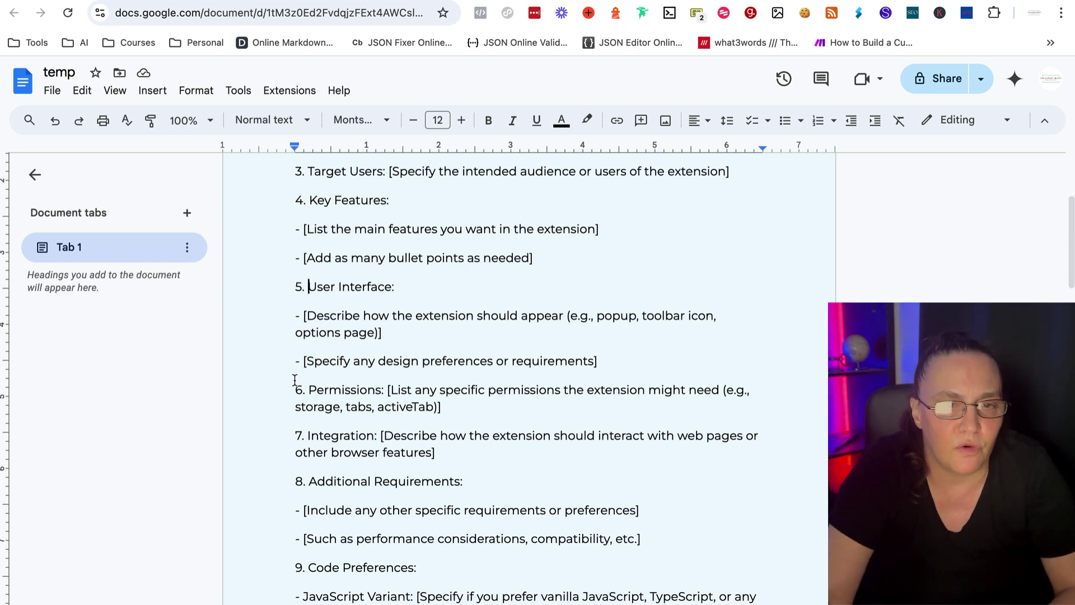
pyautogui.scroll(-1, 312, 396)
pyautogui.scroll(-2, 287, 379)
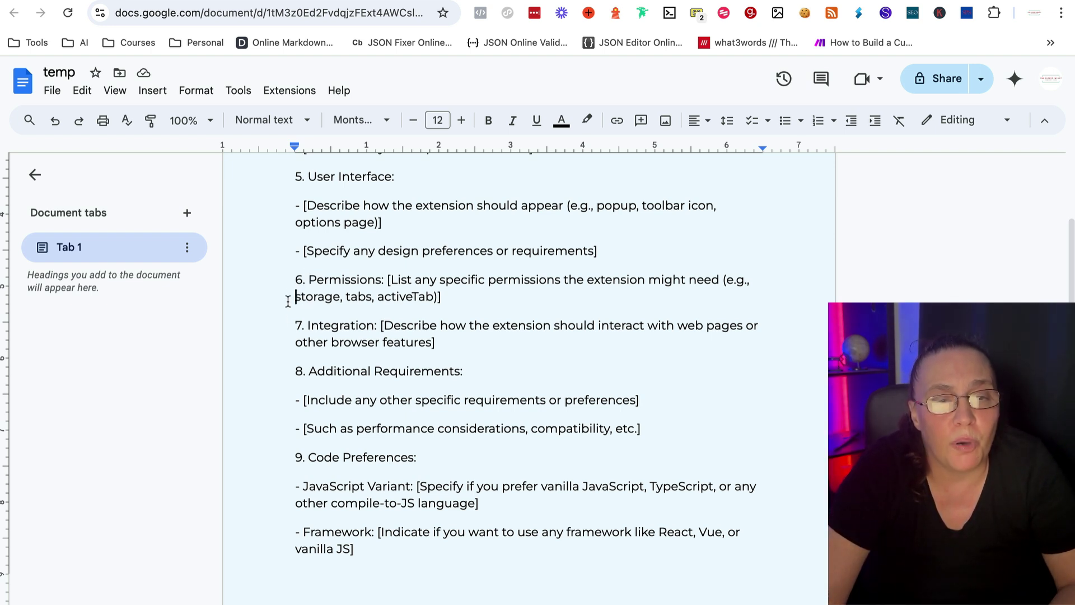
pyautogui.moveTo(288, 301); pyautogui.dragTo(340, 302)
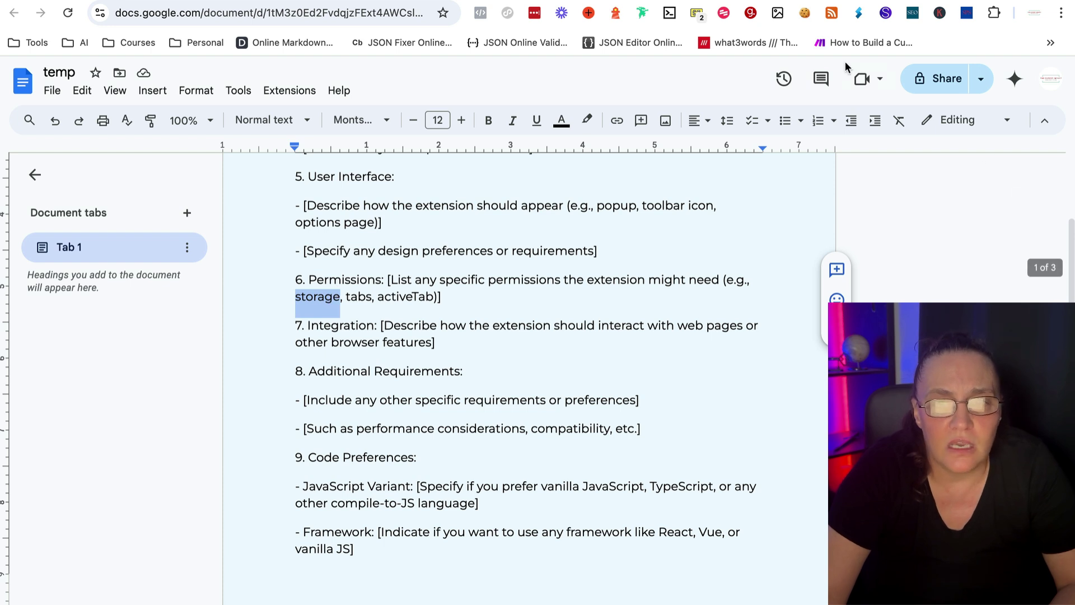
pyautogui.moveTo(848, 3)
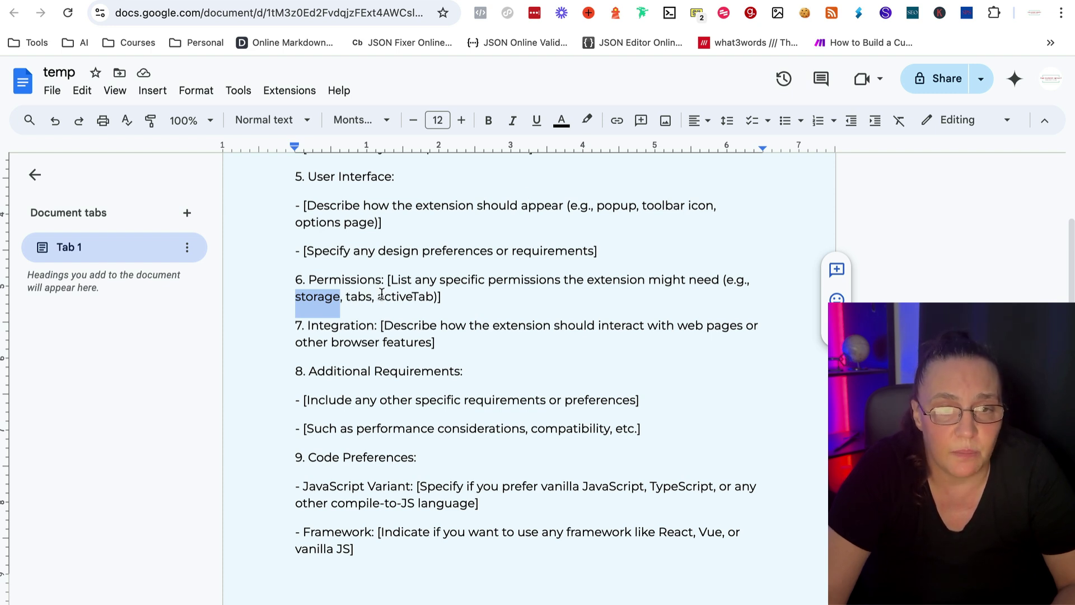
pyautogui.click(912, 14)
pyautogui.click(824, 94)
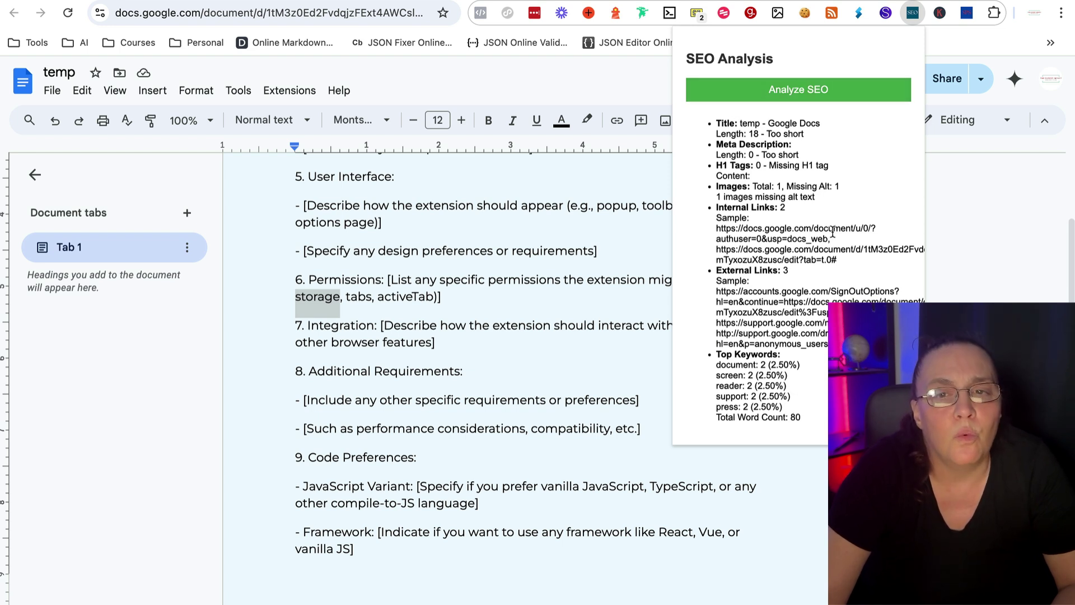
pyautogui.click(989, 234)
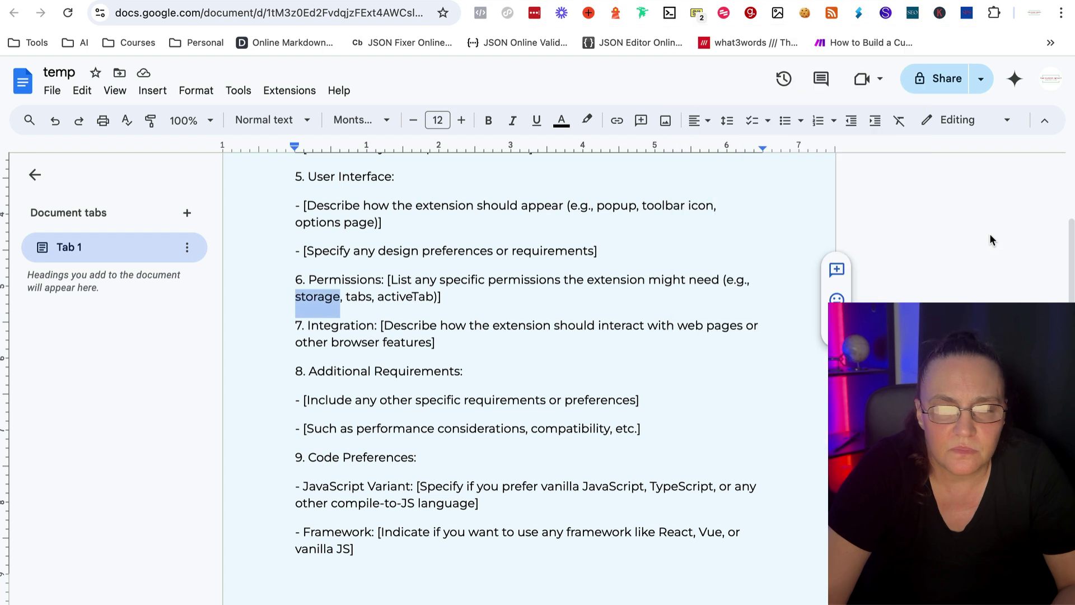
pyautogui.click(449, 297)
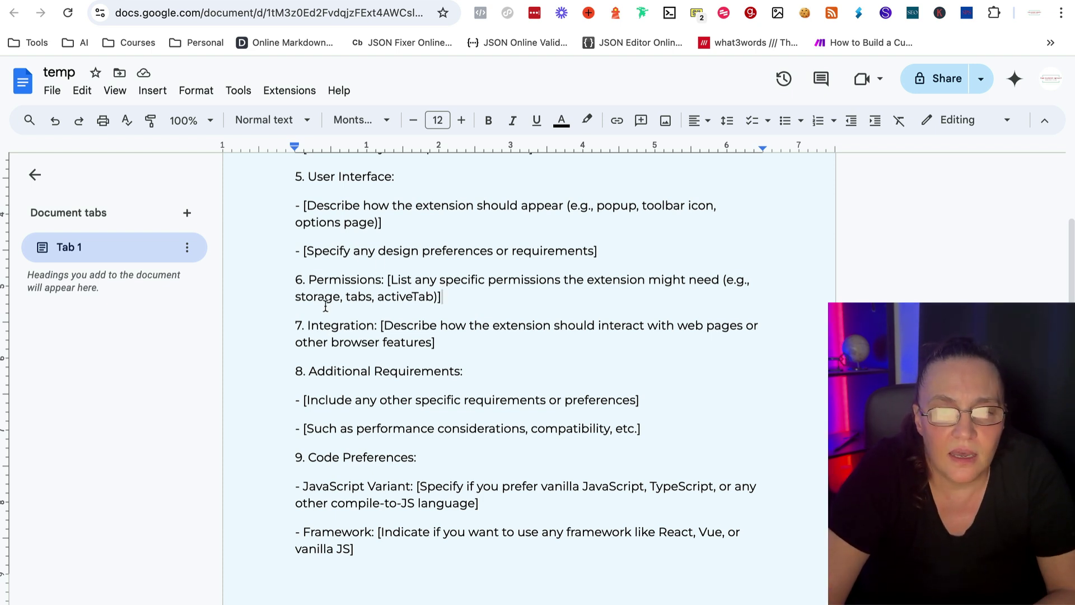
pyautogui.scroll(-2, 299, 239)
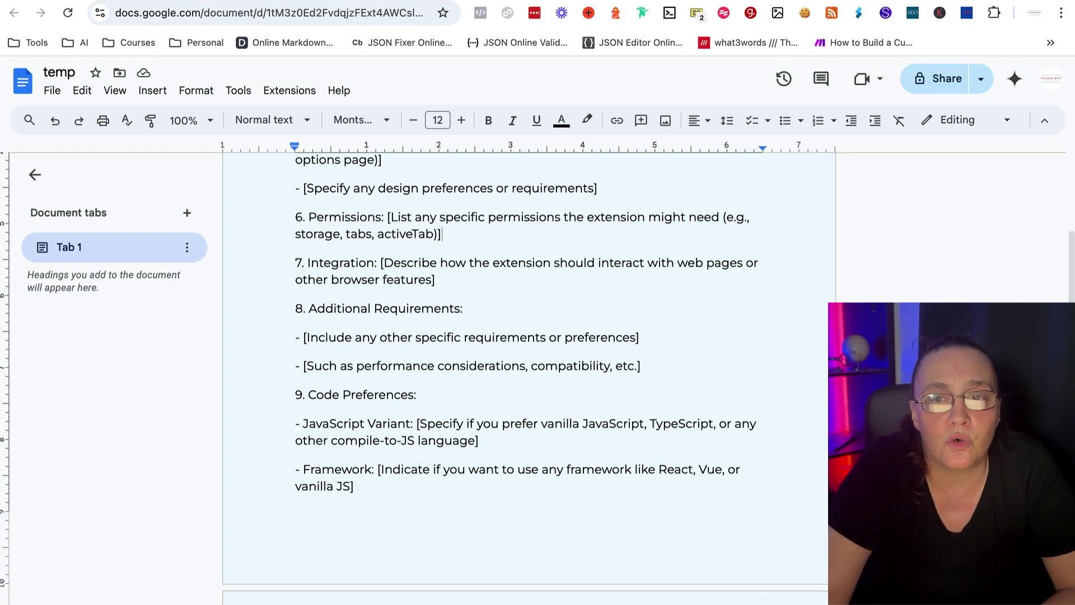
pyautogui.click(967, 13)
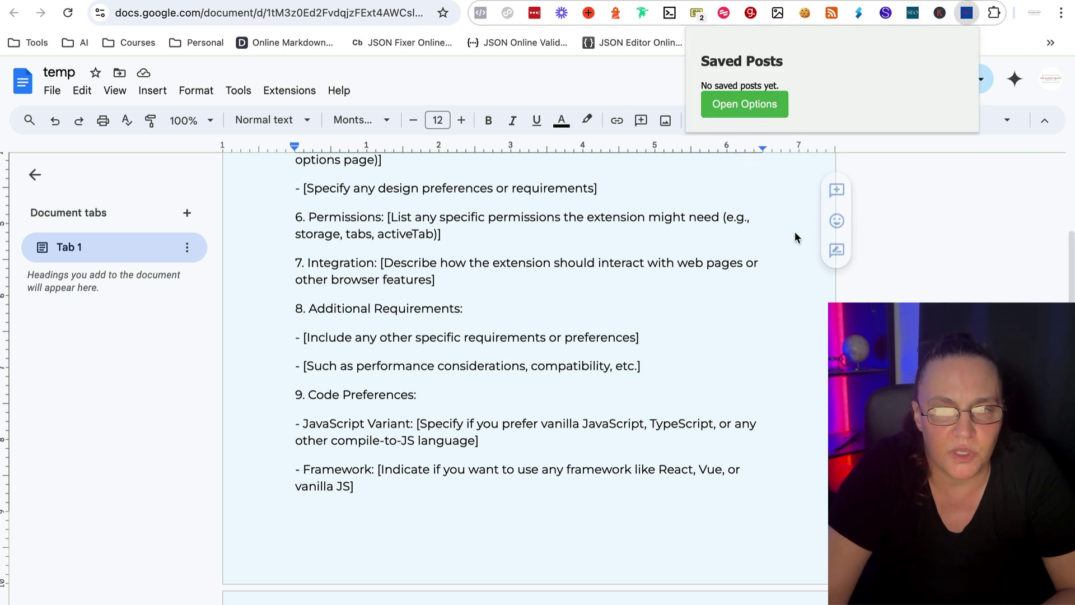
pyautogui.click(932, 190)
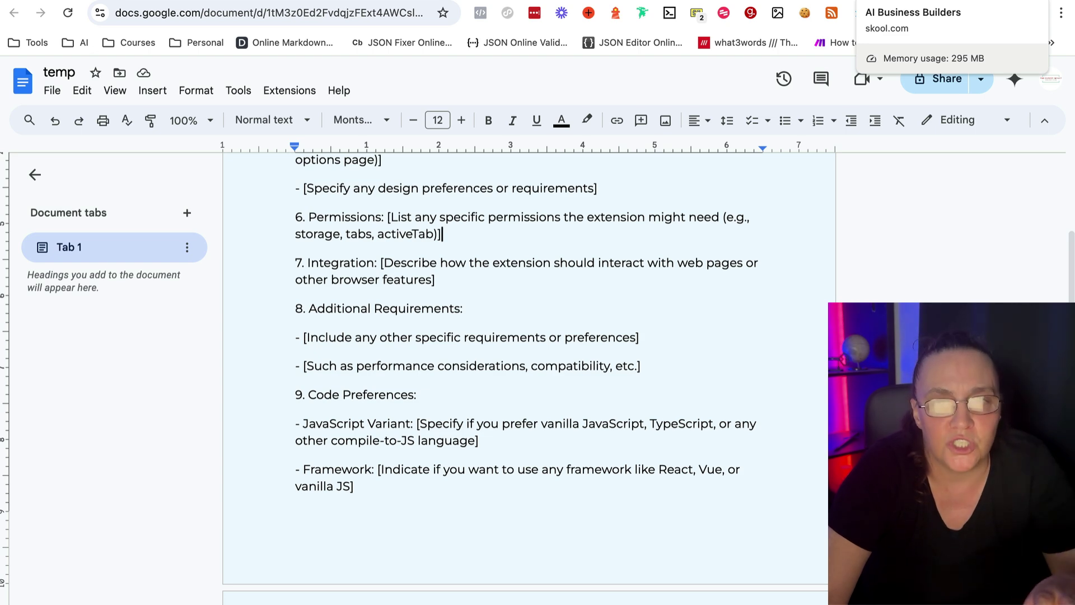
# View the pinned First Client post in the Skool community, then return to the temp document
pyautogui.hotkey('ctrl', 'Tab')
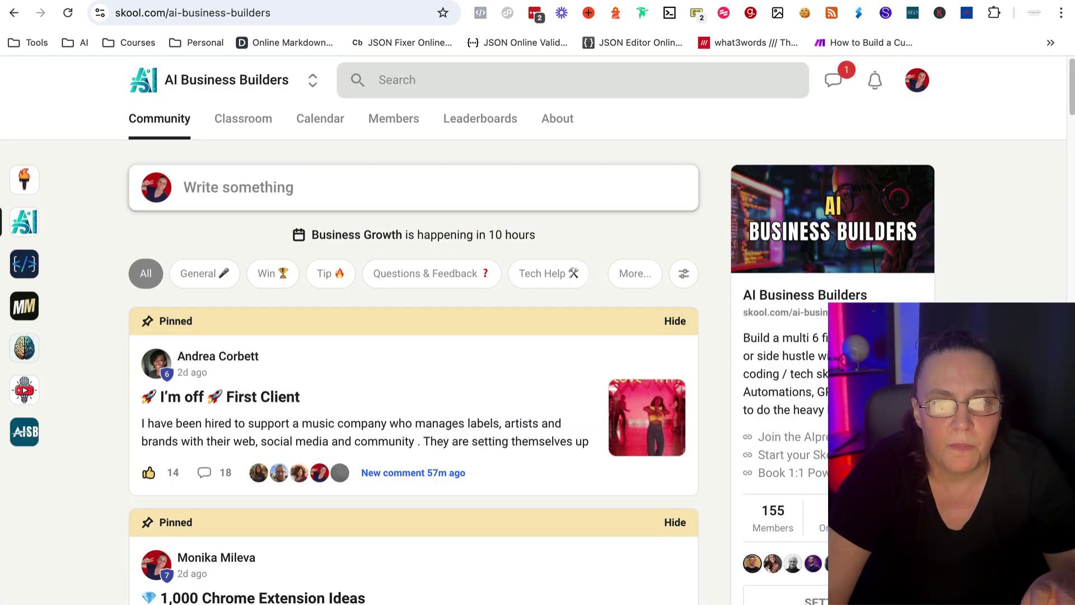
pyautogui.click(374, 424)
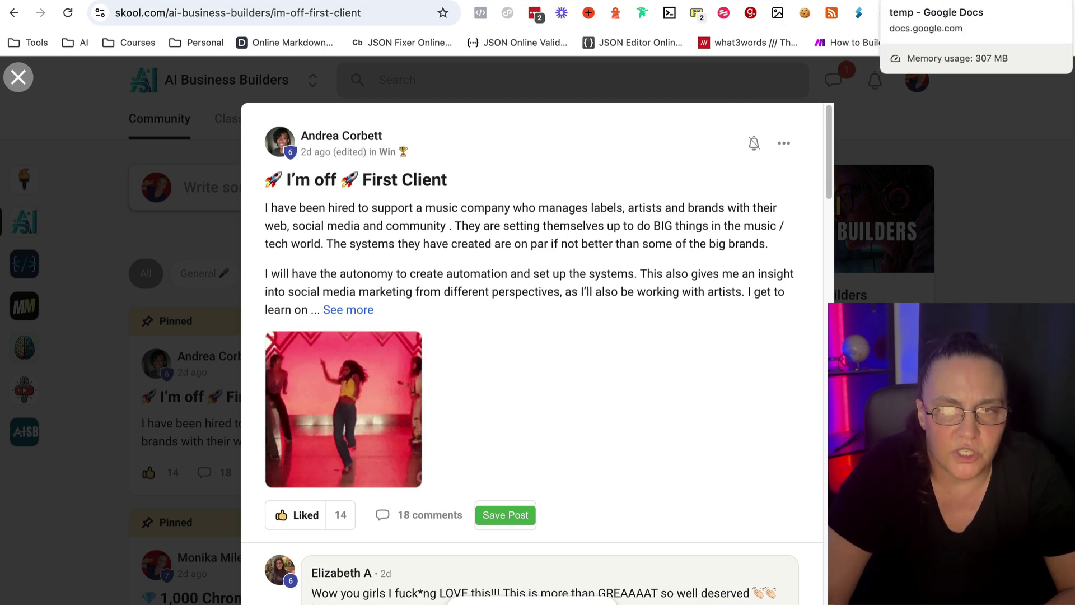
pyautogui.click(919, 0)
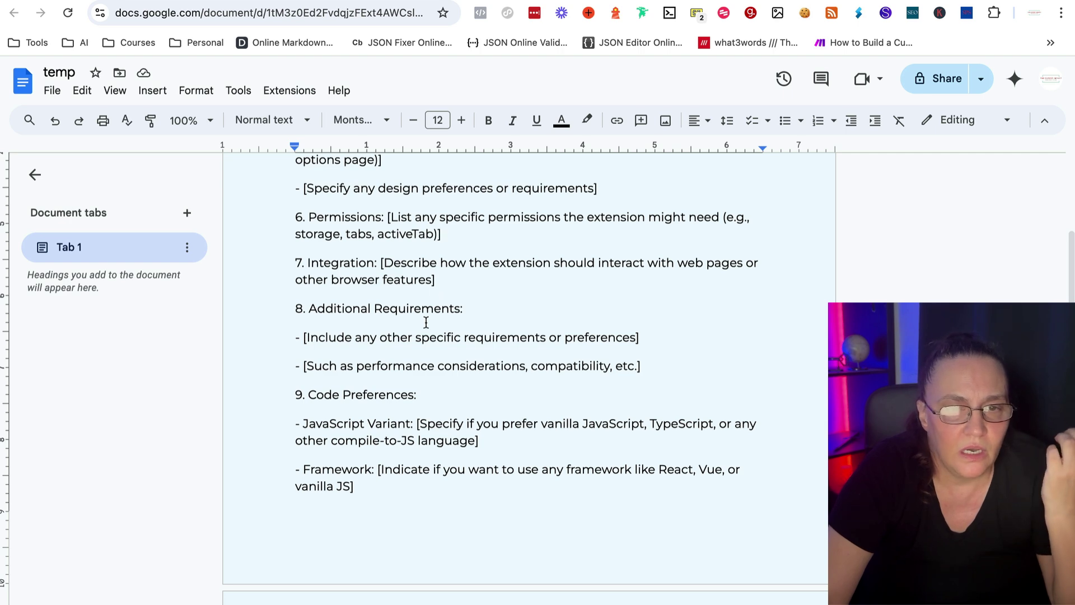
pyautogui.scroll(-2, 420, 321)
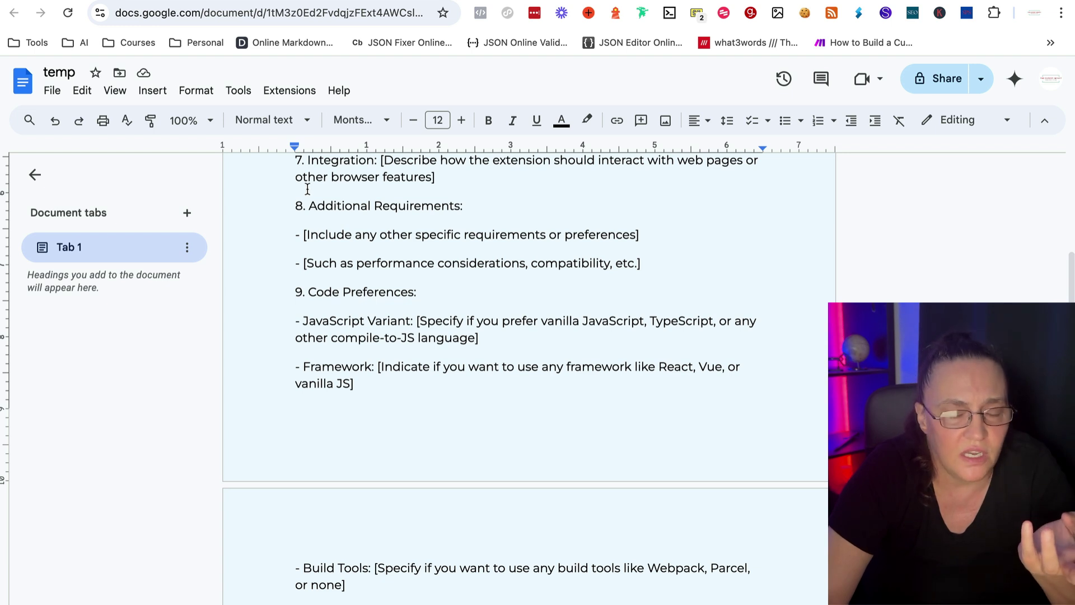
pyautogui.moveTo(295, 205); pyautogui.dragTo(839, 267)
pyautogui.click(649, 249)
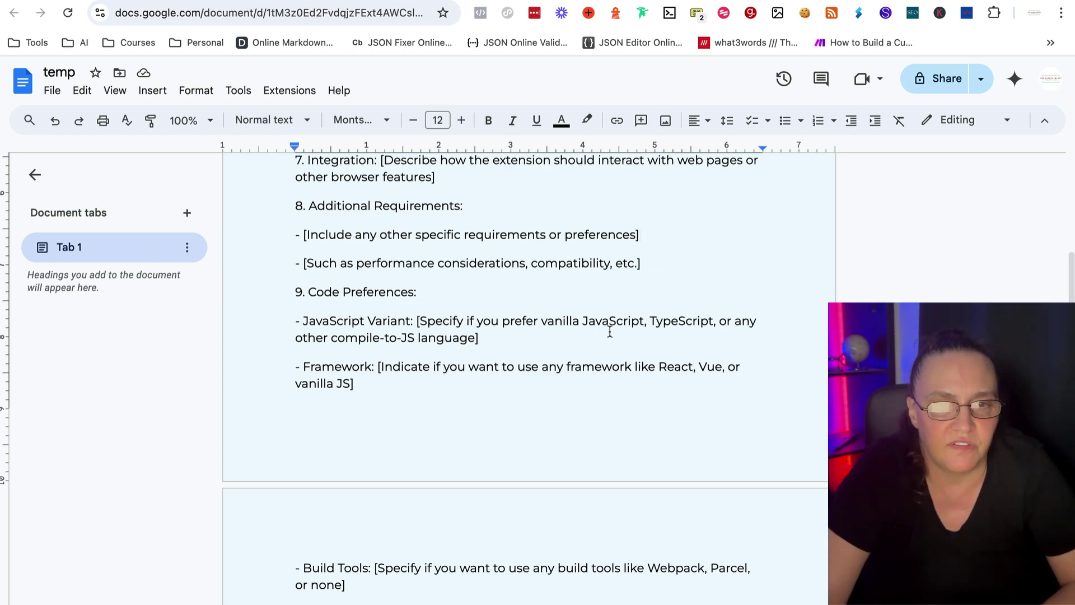
pyautogui.scroll(-2, 464, 313)
pyautogui.scroll(3, 454, 309)
pyautogui.scroll(1, 392, 322)
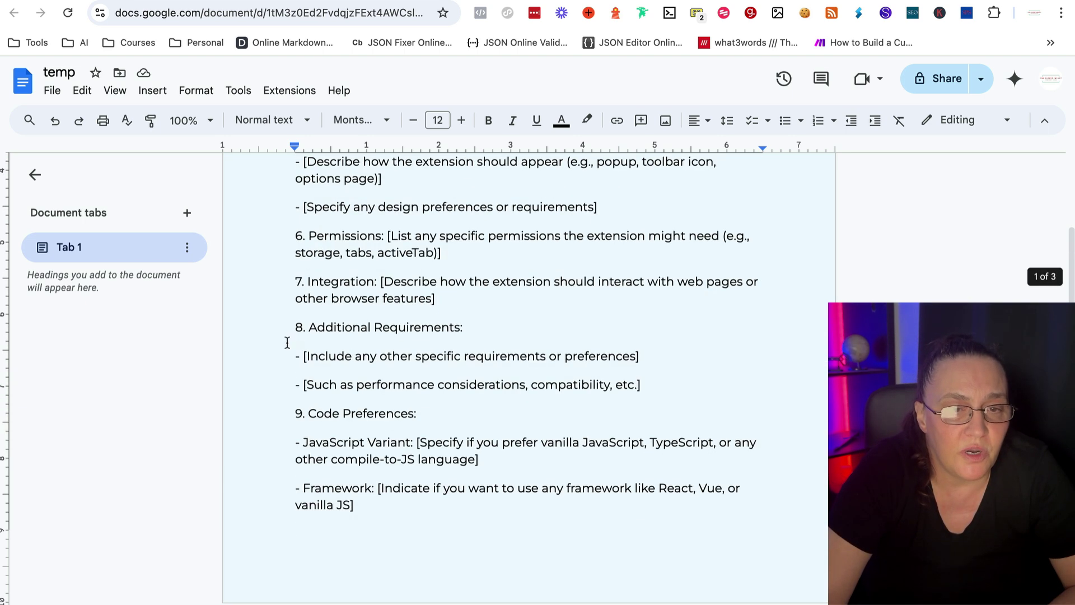
pyautogui.scroll(-2, 246, 363)
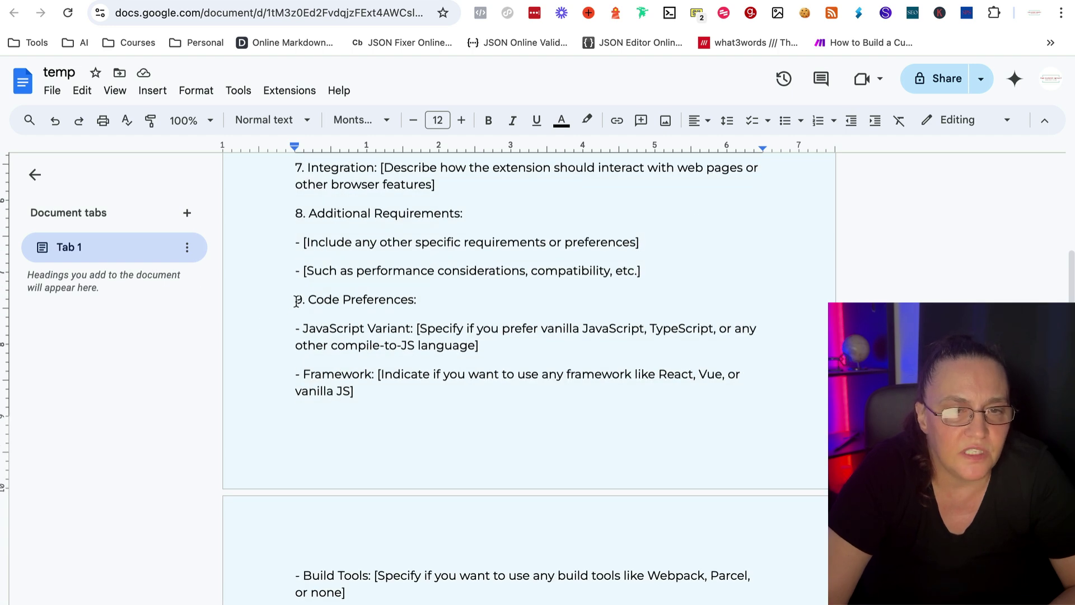
pyautogui.moveTo(296, 299); pyautogui.dragTo(393, 420)
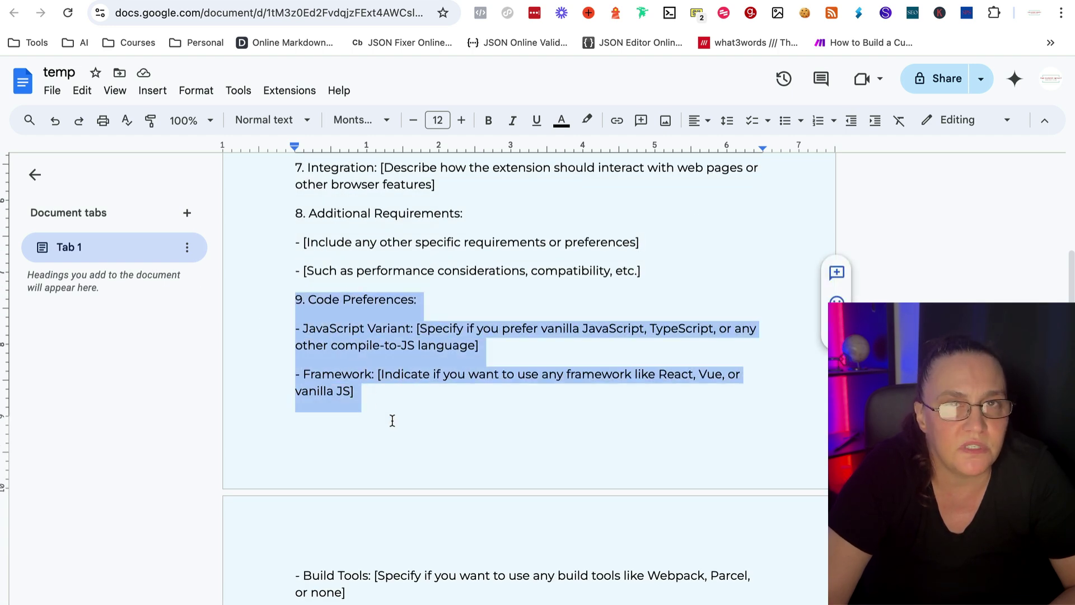
pyautogui.moveTo(423, 484); pyautogui.dragTo(430, 502)
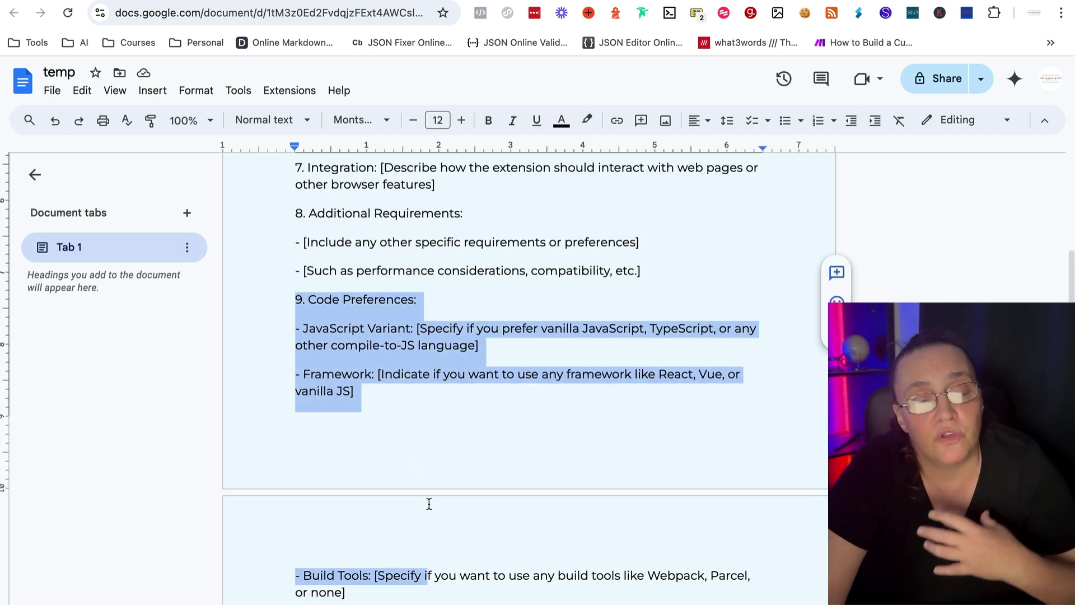
pyautogui.scroll(-2, 429, 503)
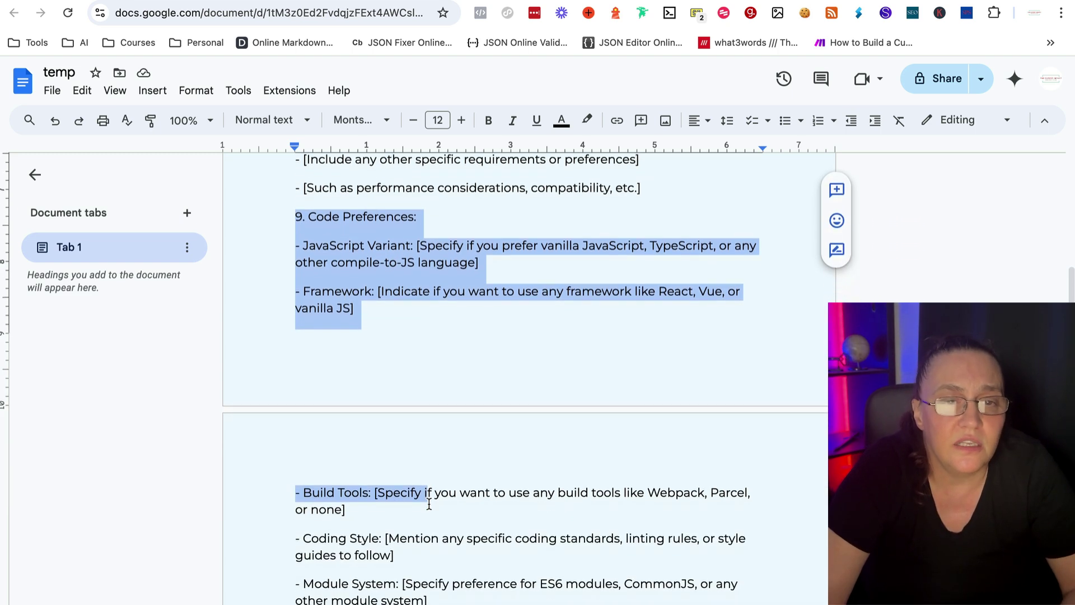
pyautogui.scroll(-10, 429, 503)
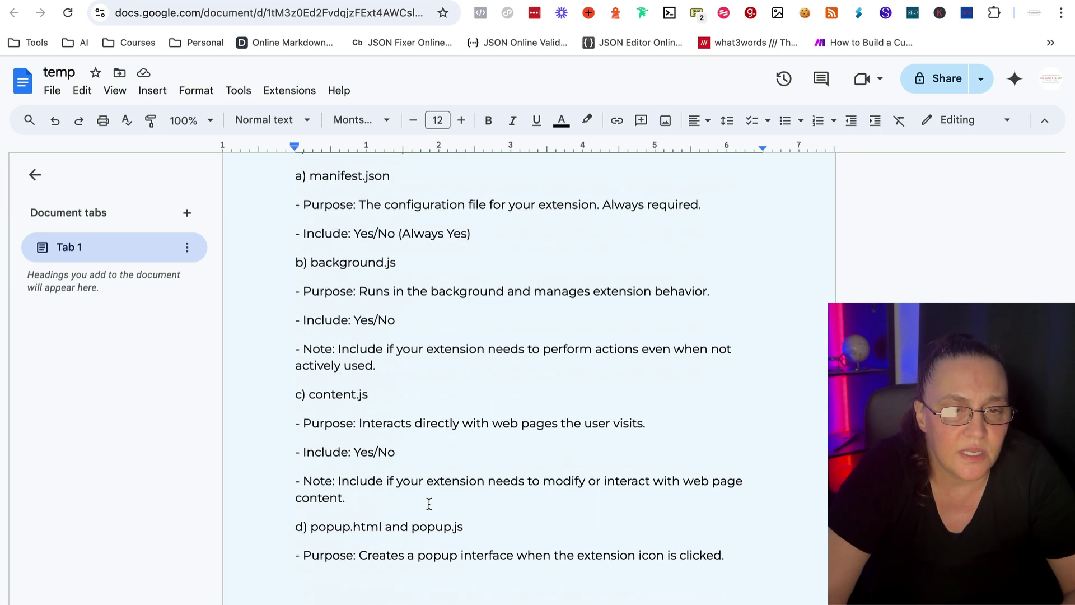
pyautogui.scroll(-2, 429, 504)
pyautogui.keyDown('shift'); pyautogui.click(427, 500); pyautogui.keyUp('shift')
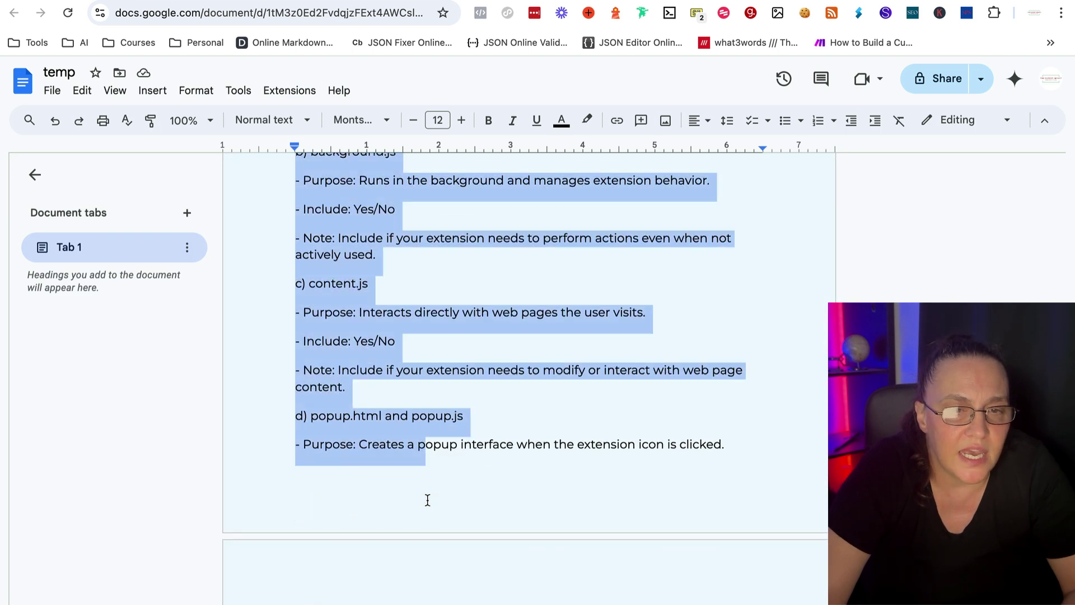
pyautogui.scroll(6, 422, 437)
pyautogui.keyDown('shift'); pyautogui.click(422, 436); pyautogui.keyUp('shift')
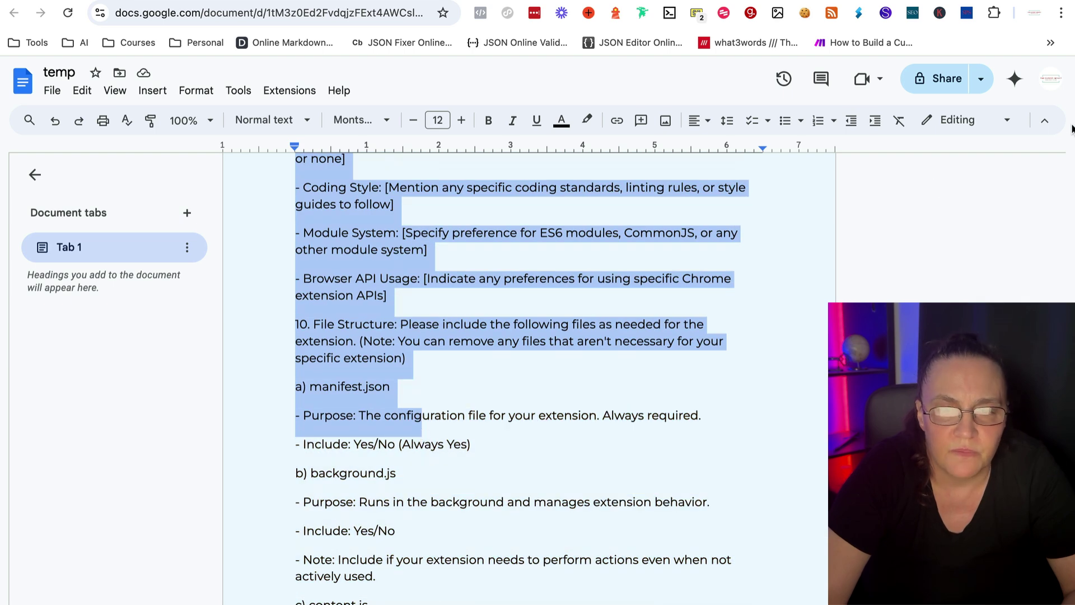
pyautogui.click(563, 322)
pyautogui.scroll(5, 563, 323)
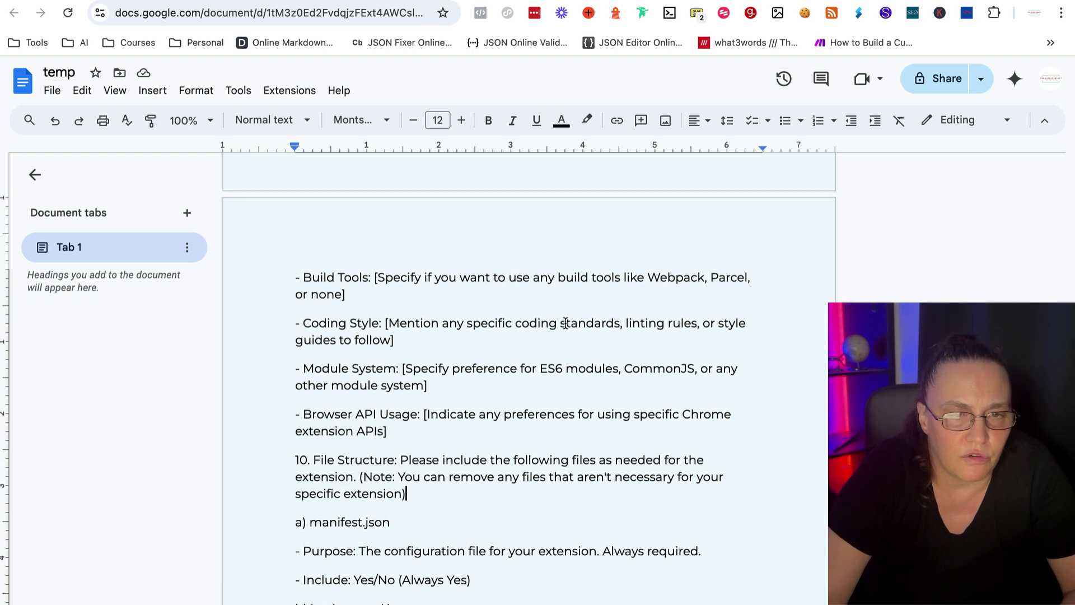
pyautogui.scroll(5, 564, 322)
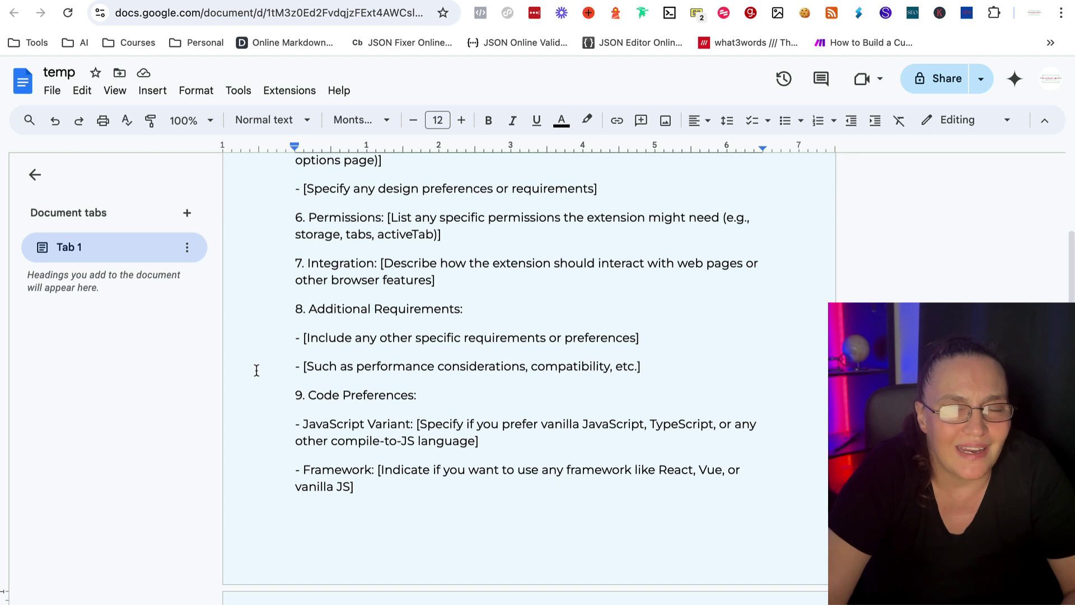
pyautogui.scroll(-2, 285, 387)
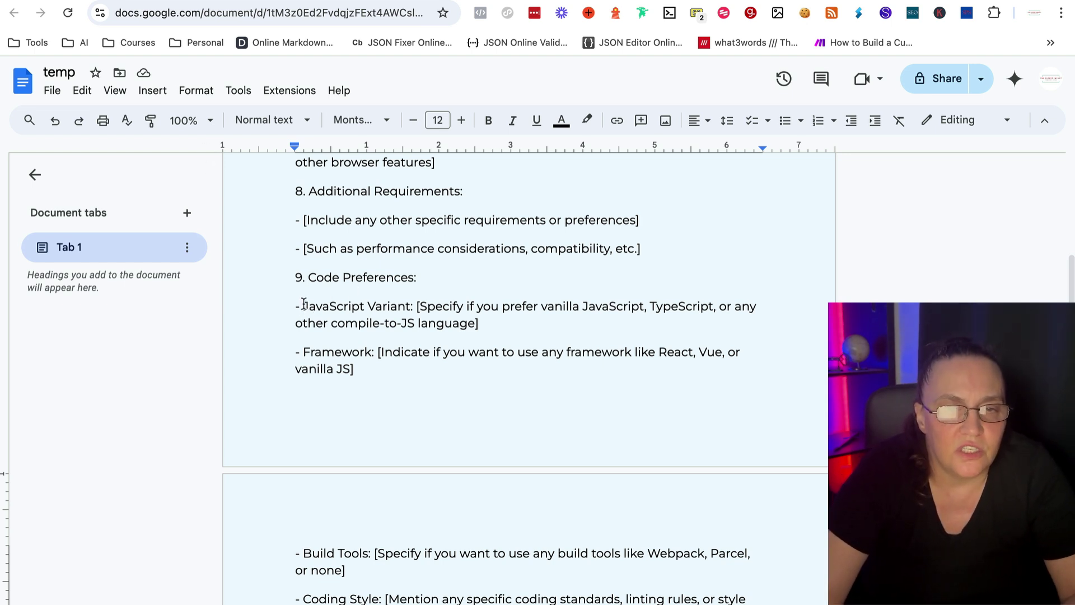
pyautogui.moveTo(304, 301); pyautogui.dragTo(362, 306)
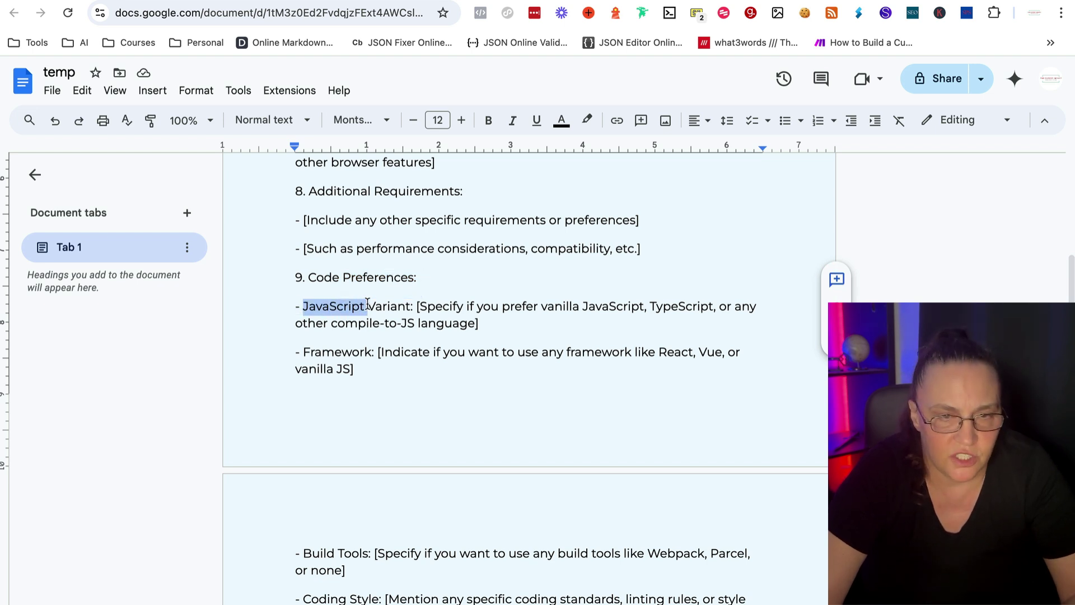
pyautogui.scroll(-2, 344, 345)
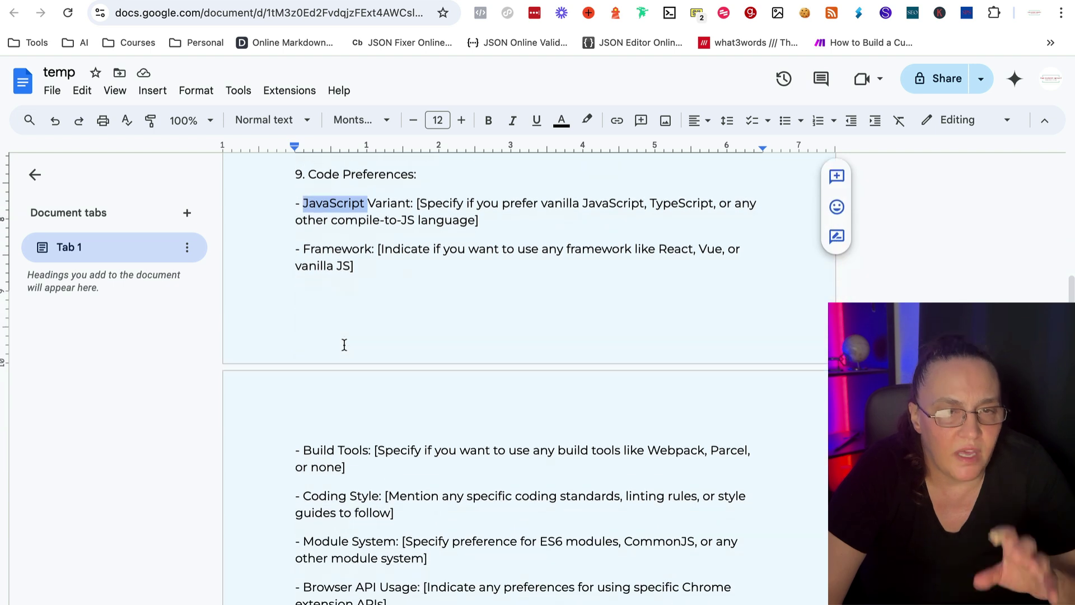
pyautogui.scroll(-2, 344, 345)
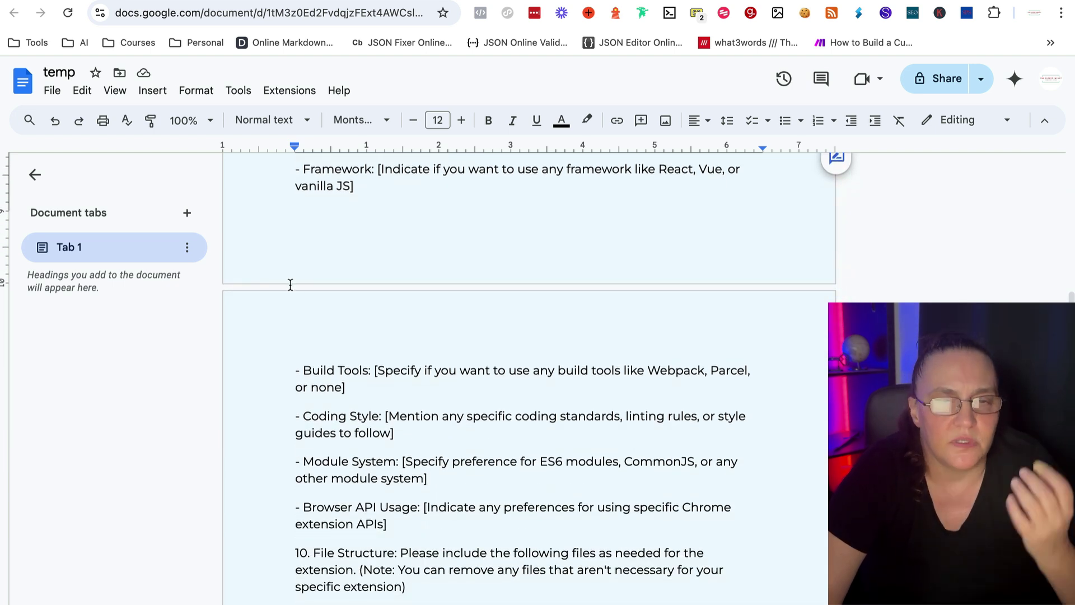
pyautogui.click(292, 185)
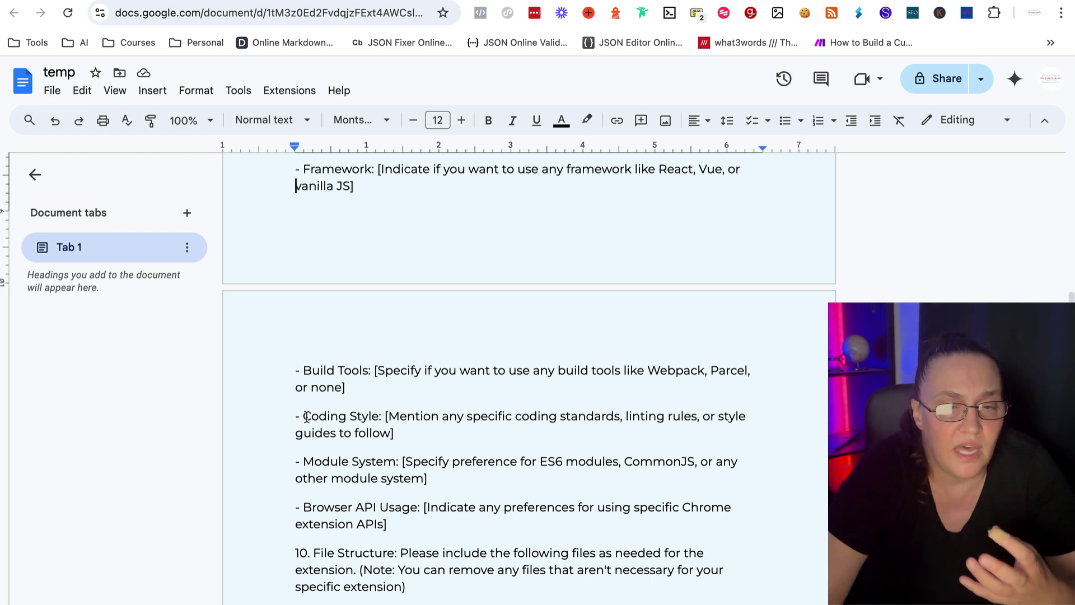
pyautogui.scroll(-1, 311, 430)
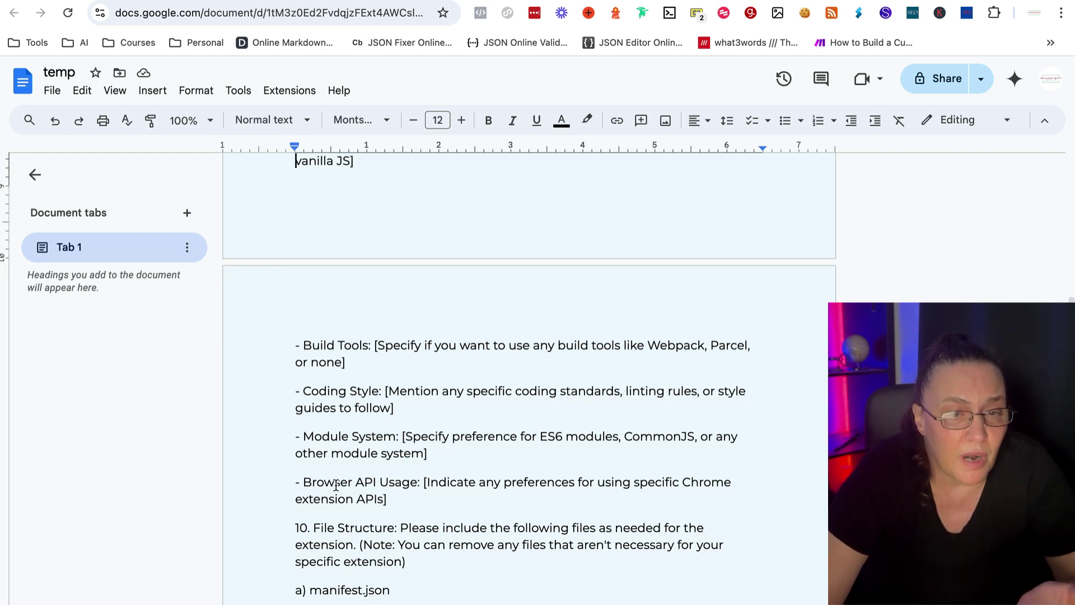
pyautogui.scroll(-3, 367, 490)
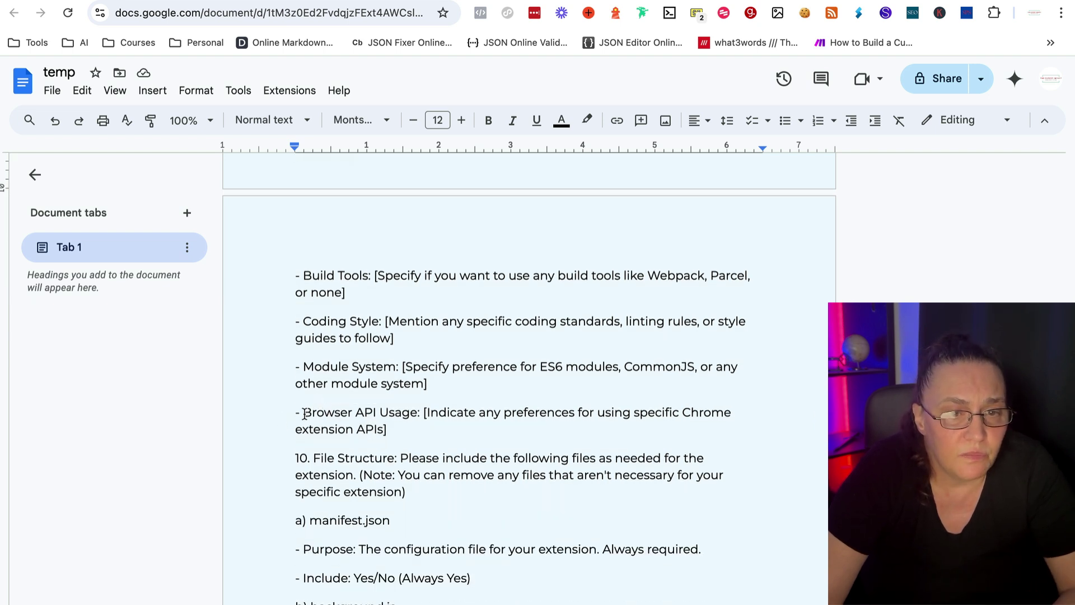
pyautogui.moveTo(304, 415); pyautogui.dragTo(403, 416)
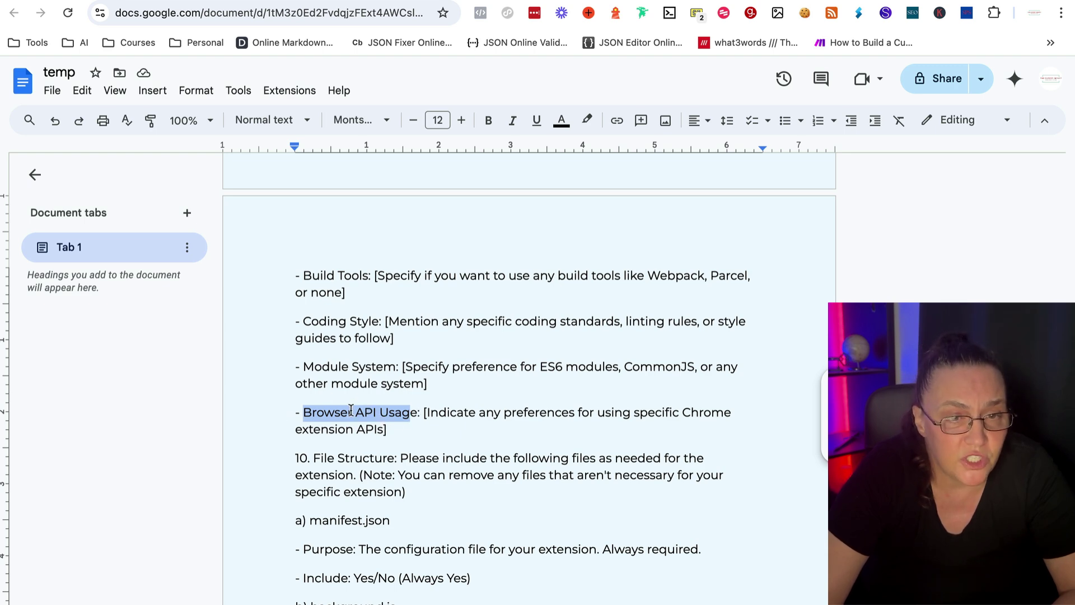
pyautogui.scroll(6, 350, 410)
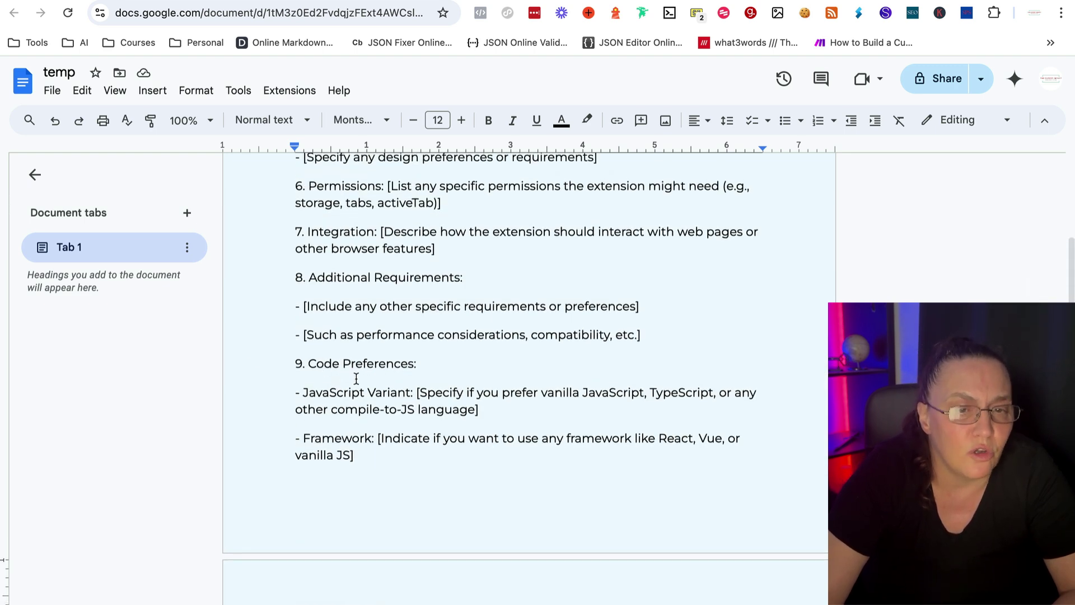
pyautogui.scroll(-2, 417, 390)
pyautogui.scroll(3, 403, 373)
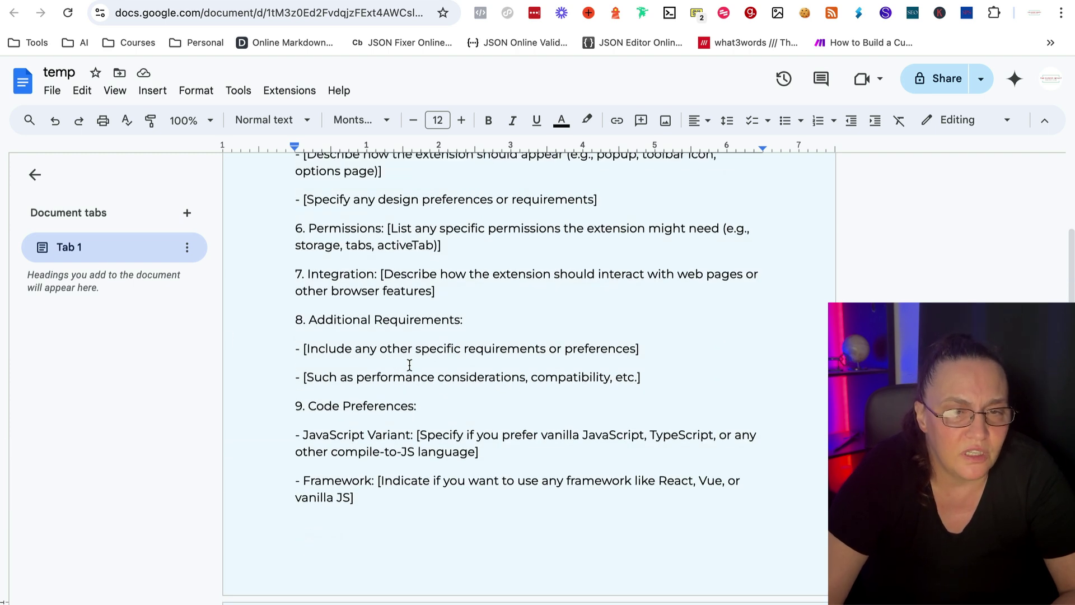
pyautogui.scroll(-3, 385, 381)
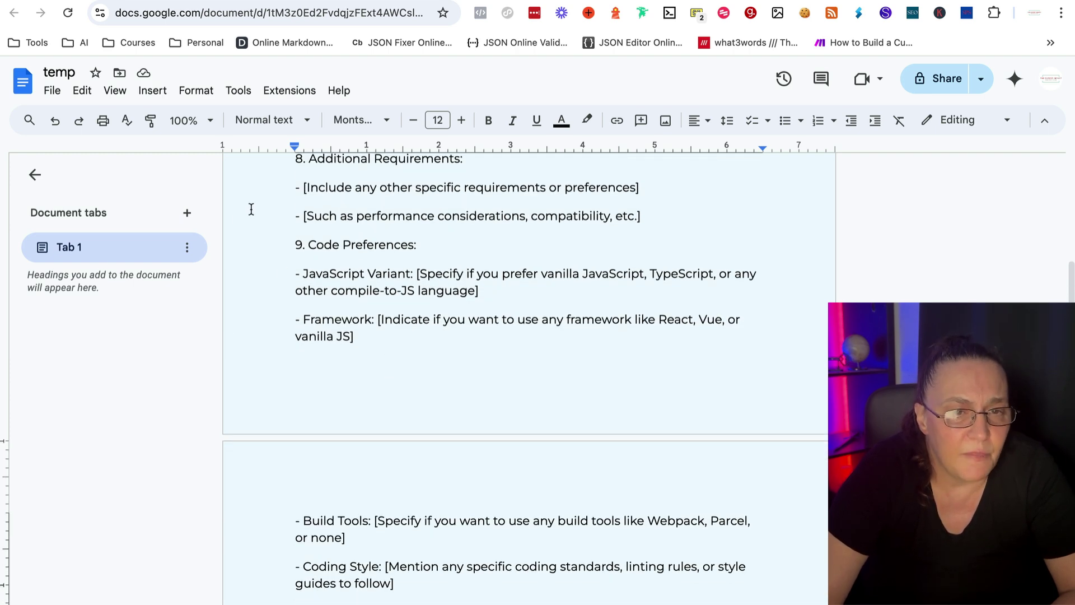
pyautogui.moveTo(291, 243); pyautogui.dragTo(532, 482)
pyautogui.scroll(-4, 439, 472)
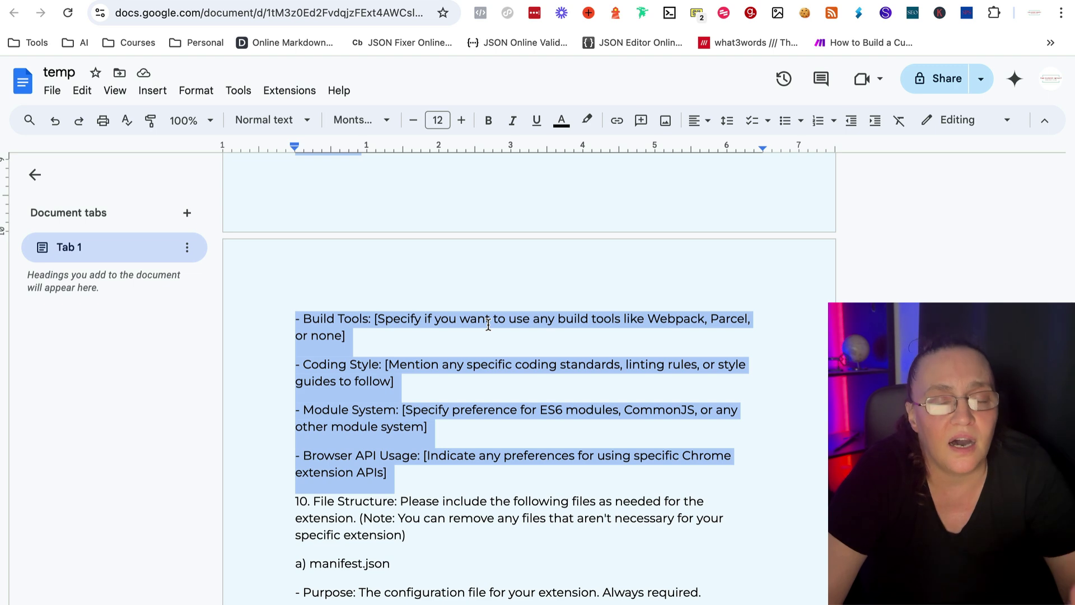
pyautogui.click(394, 472)
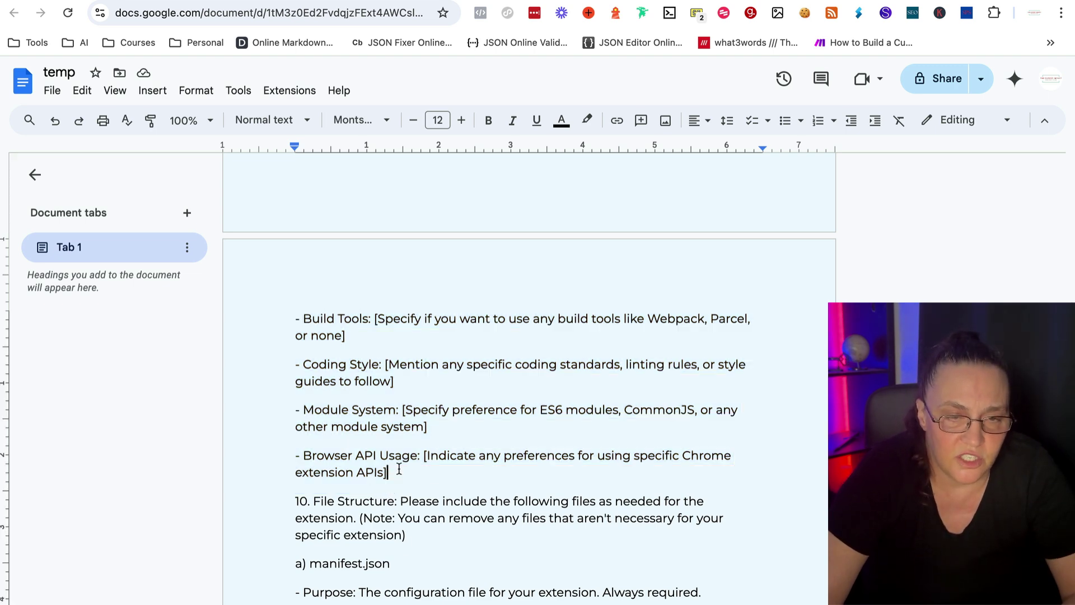
pyautogui.scroll(-2, 386, 448)
pyautogui.scroll(-2, 385, 429)
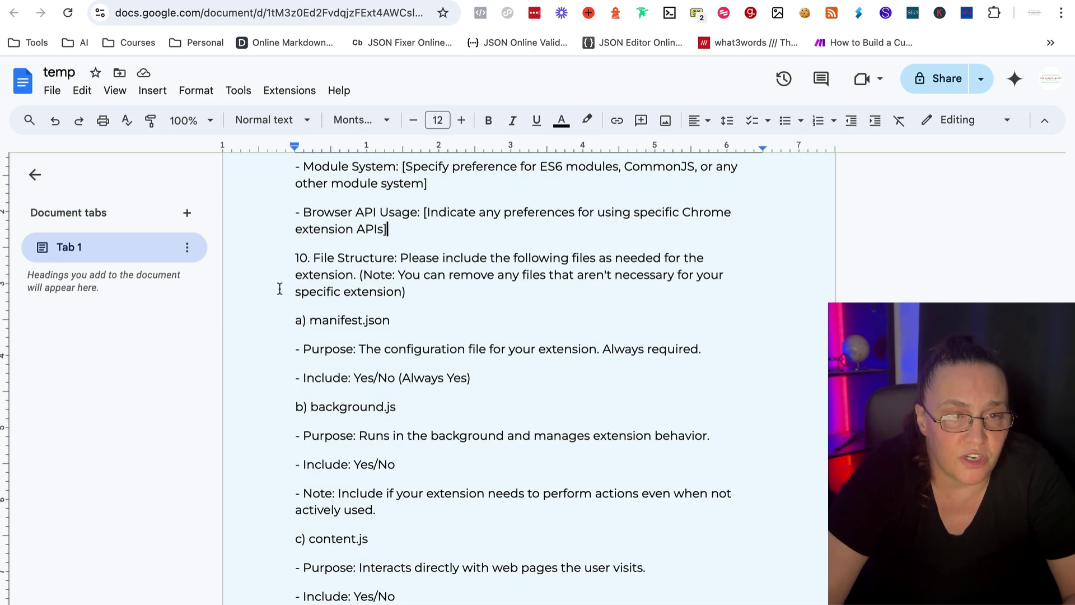
pyautogui.moveTo(294, 262); pyautogui.dragTo(586, 502)
pyautogui.scroll(-2, 488, 541)
pyautogui.scroll(-8, 487, 539)
pyautogui.scroll(-2, 577, 581)
pyautogui.scroll(-3, 582, 576)
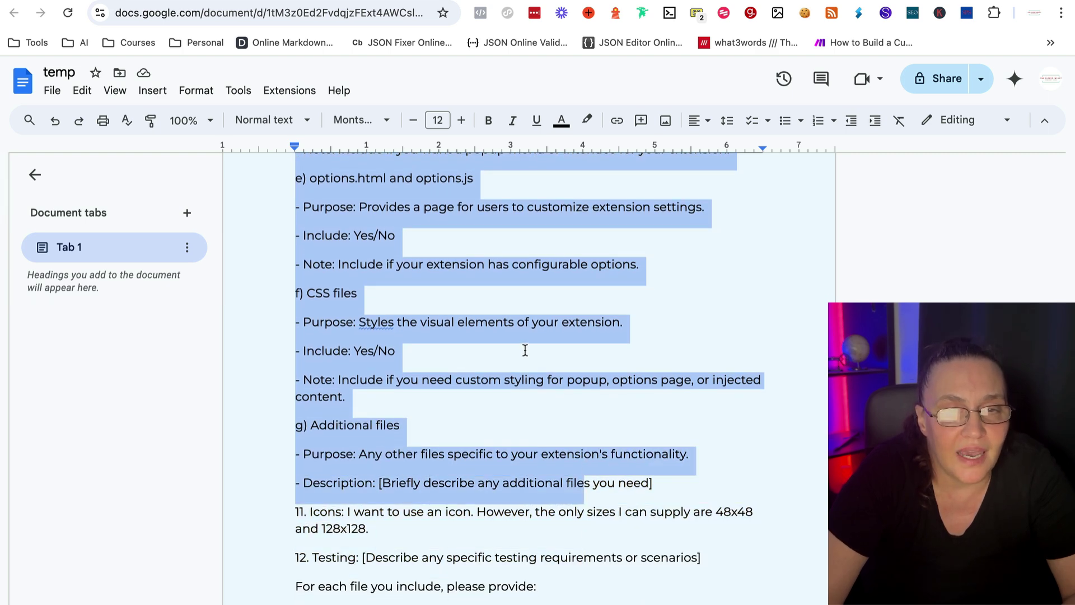
pyautogui.scroll(15, 525, 351)
pyautogui.click(506, 390)
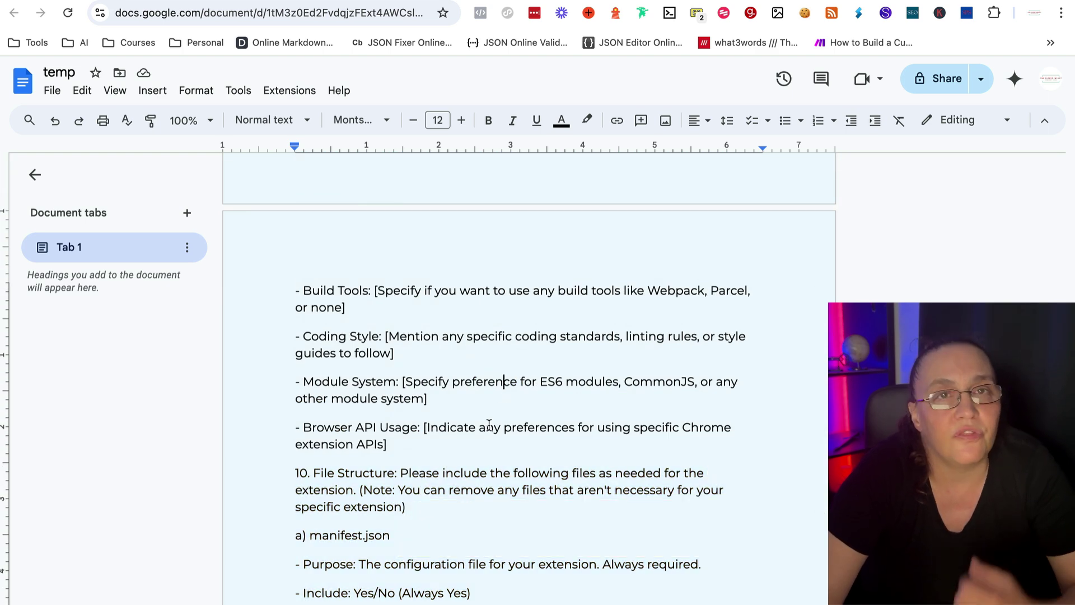
pyautogui.scroll(-1, 411, 441)
pyautogui.scroll(-4, 411, 441)
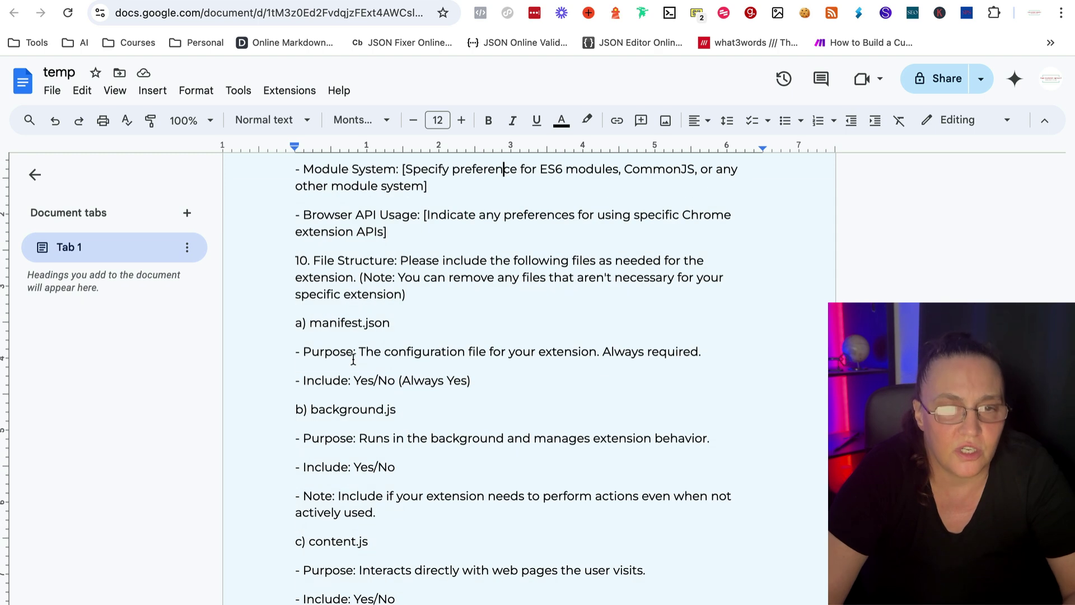
pyautogui.moveTo(310, 323); pyautogui.dragTo(390, 317)
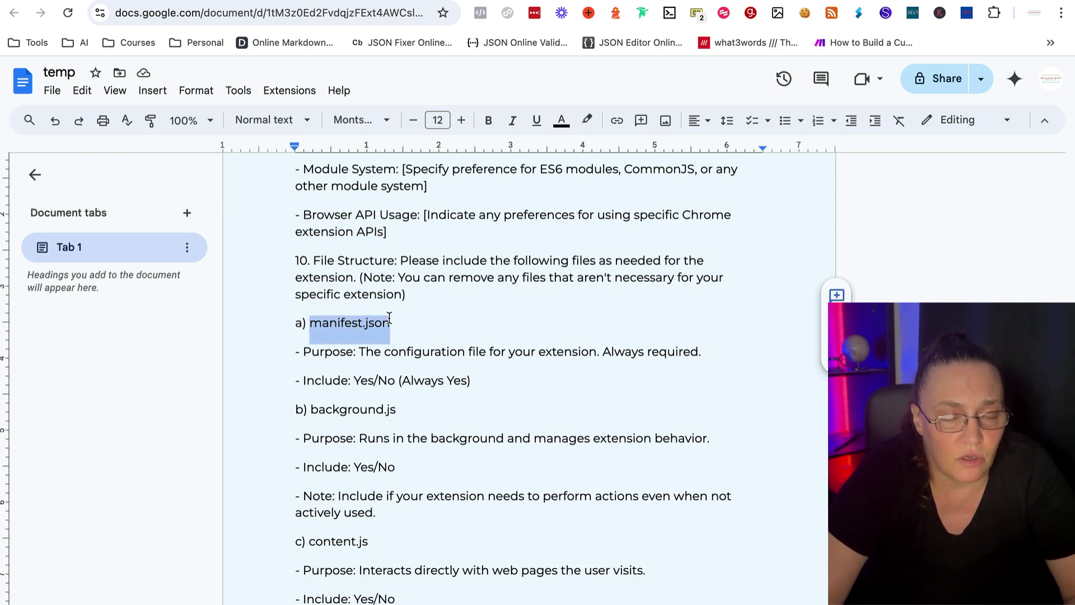
pyautogui.click(566, 333)
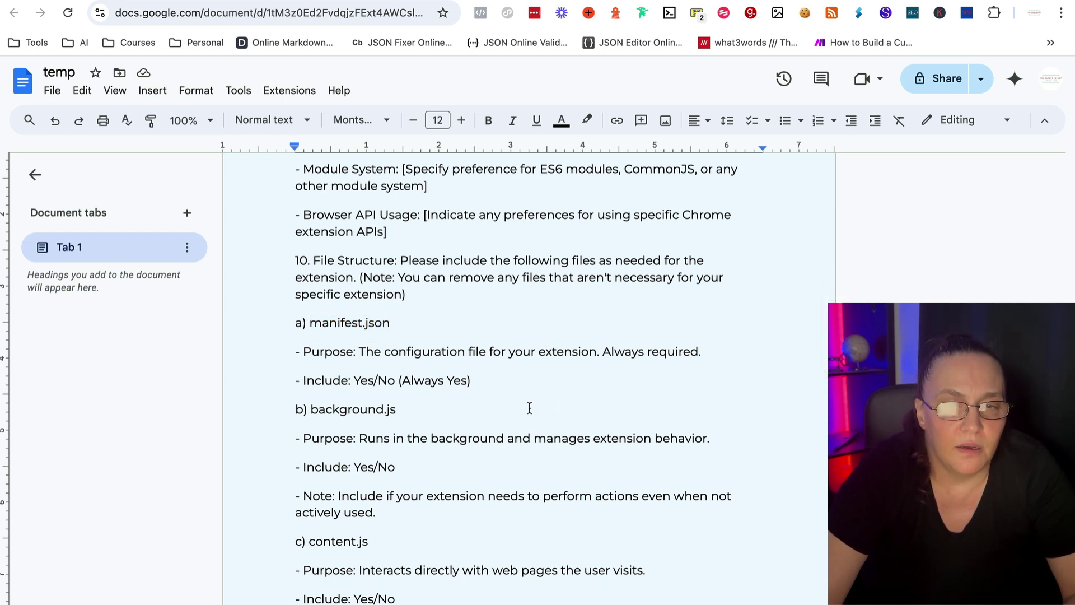
pyautogui.scroll(-3, 529, 407)
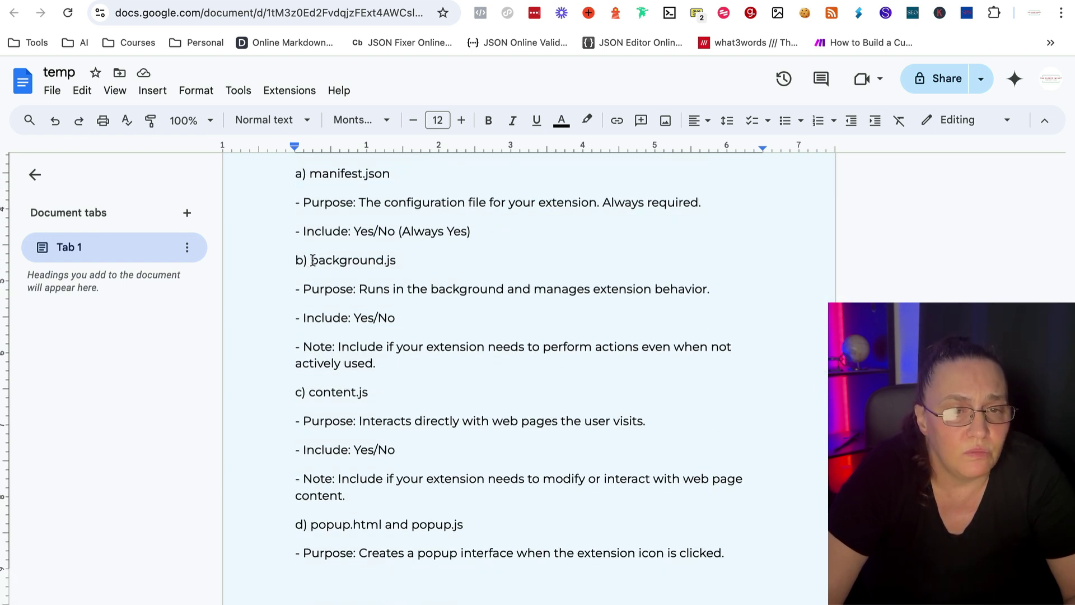
pyautogui.moveTo(312, 261); pyautogui.dragTo(377, 267)
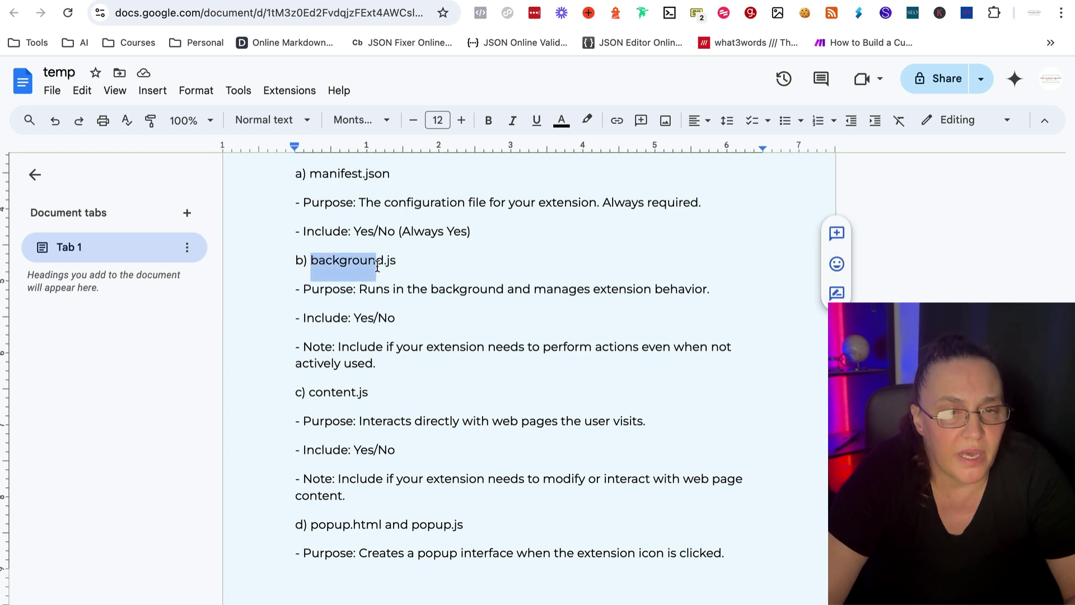
pyautogui.click(429, 283)
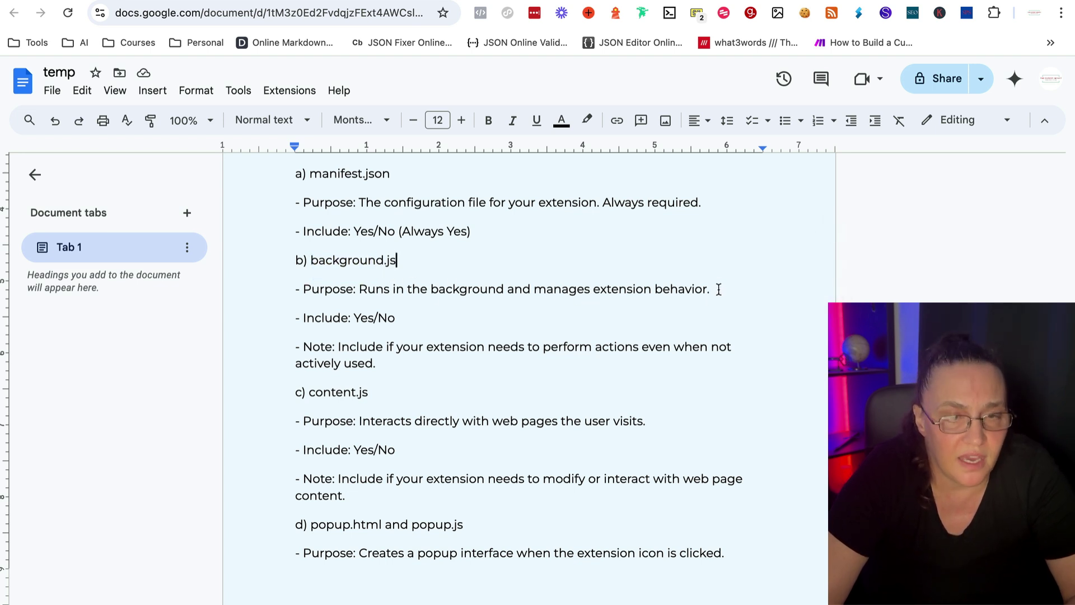
pyautogui.scroll(-2, 443, 317)
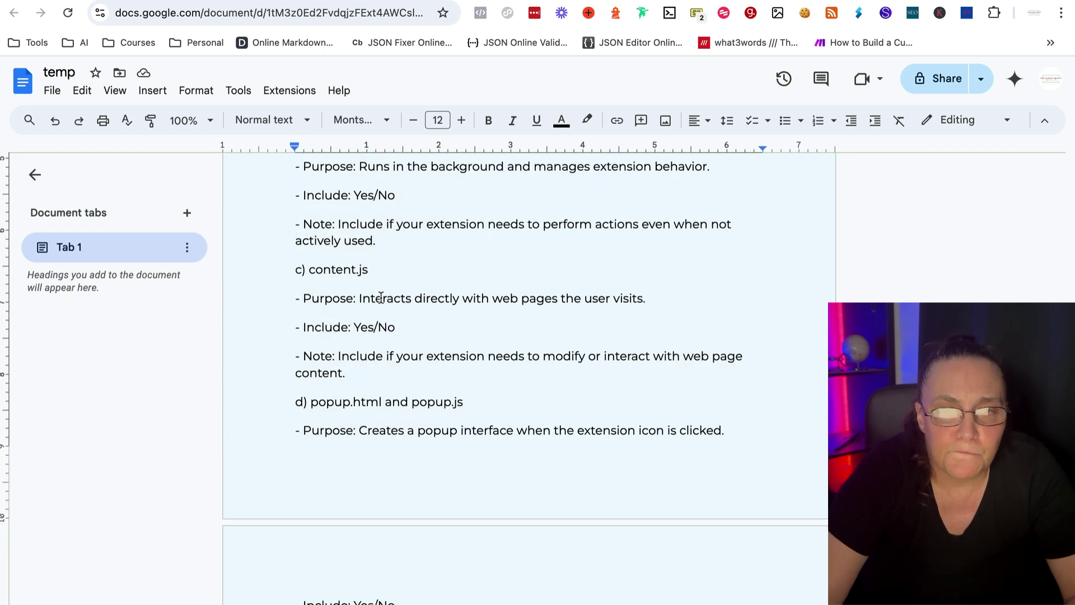
pyautogui.scroll(-1, 381, 298)
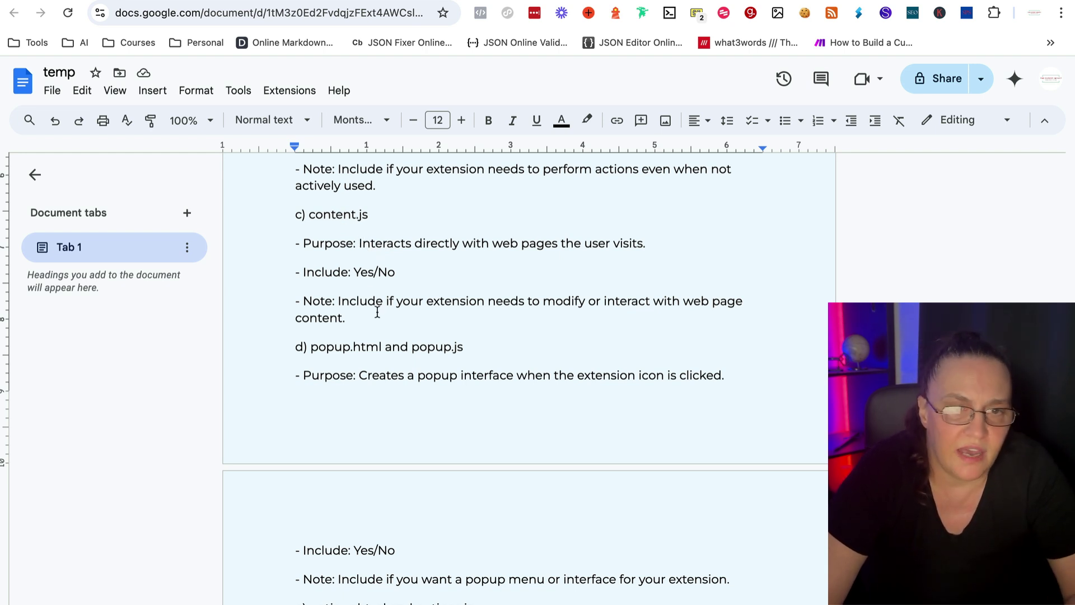
pyautogui.scroll(-3, 391, 343)
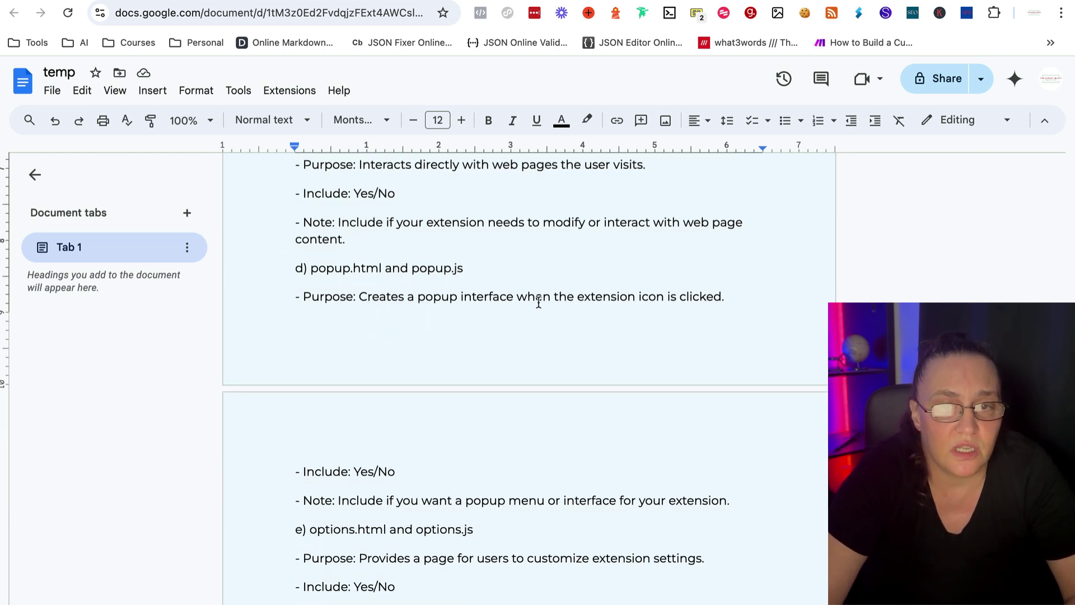
pyautogui.scroll(-7, 501, 279)
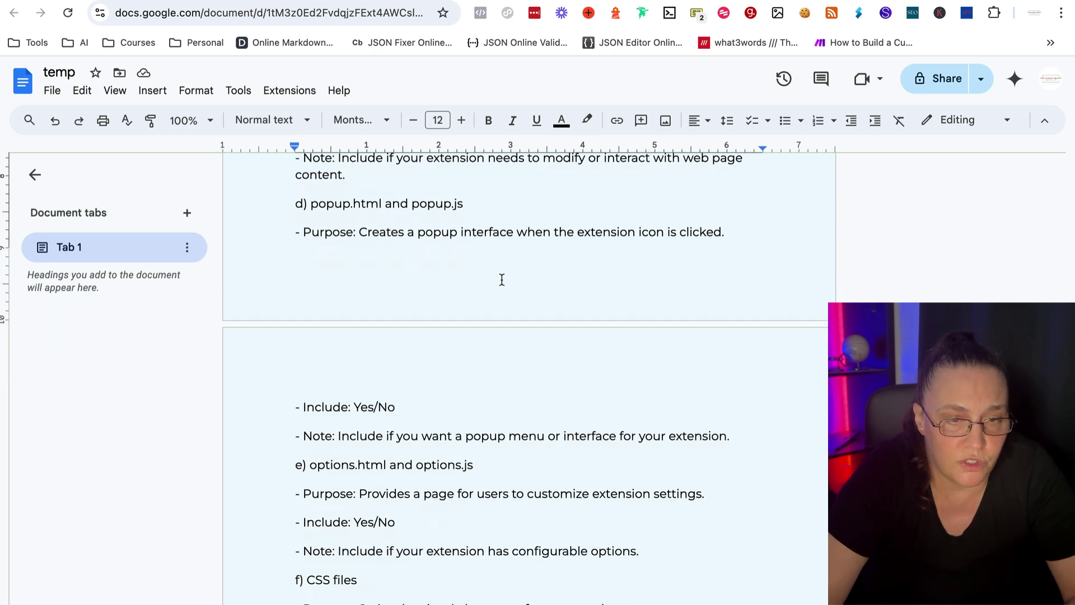
pyautogui.scroll(1, 496, 293)
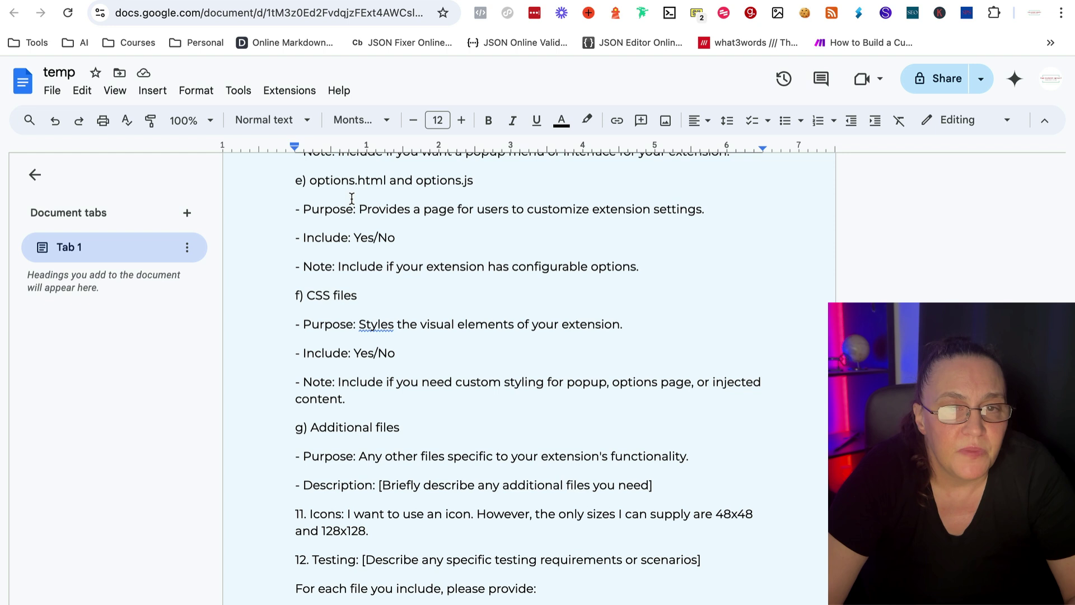
pyautogui.click(967, 12)
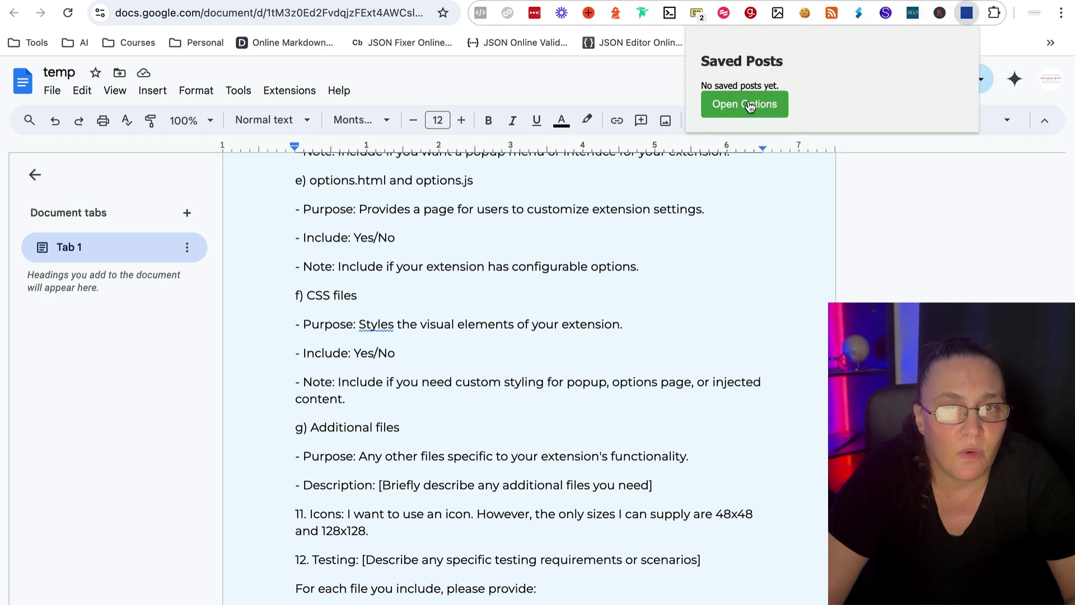
pyautogui.click(933, 258)
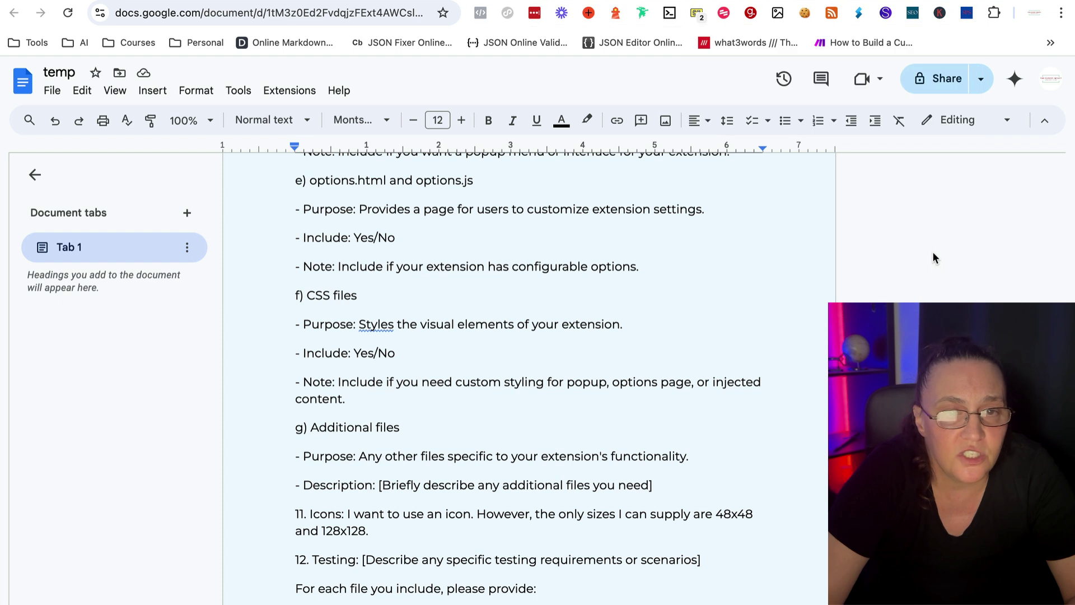
pyautogui.scroll(-5, 361, 233)
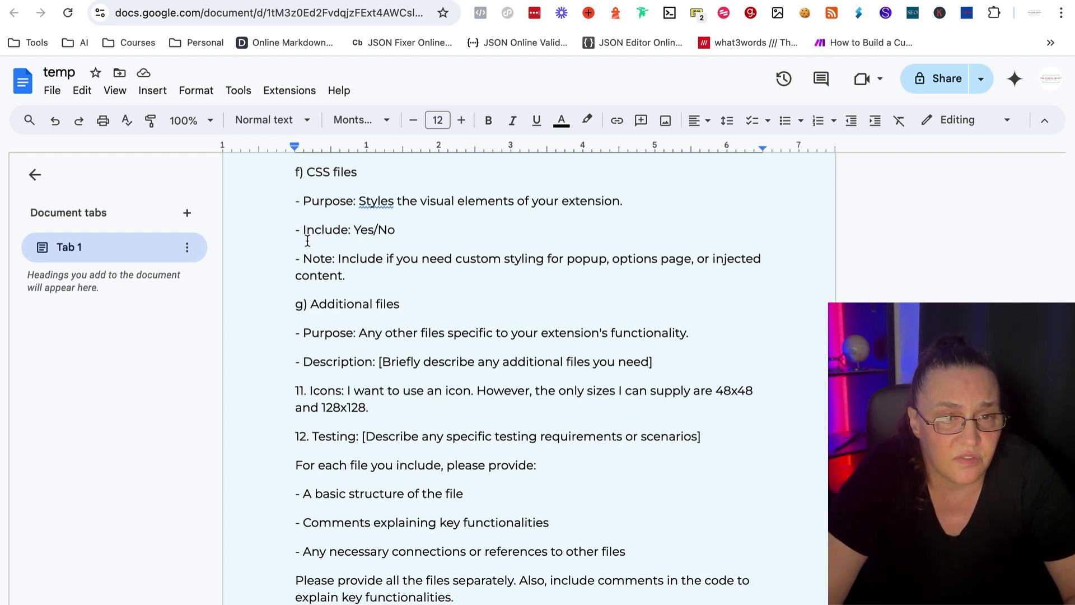
pyautogui.scroll(-1, 311, 249)
pyautogui.scroll(-1, 297, 243)
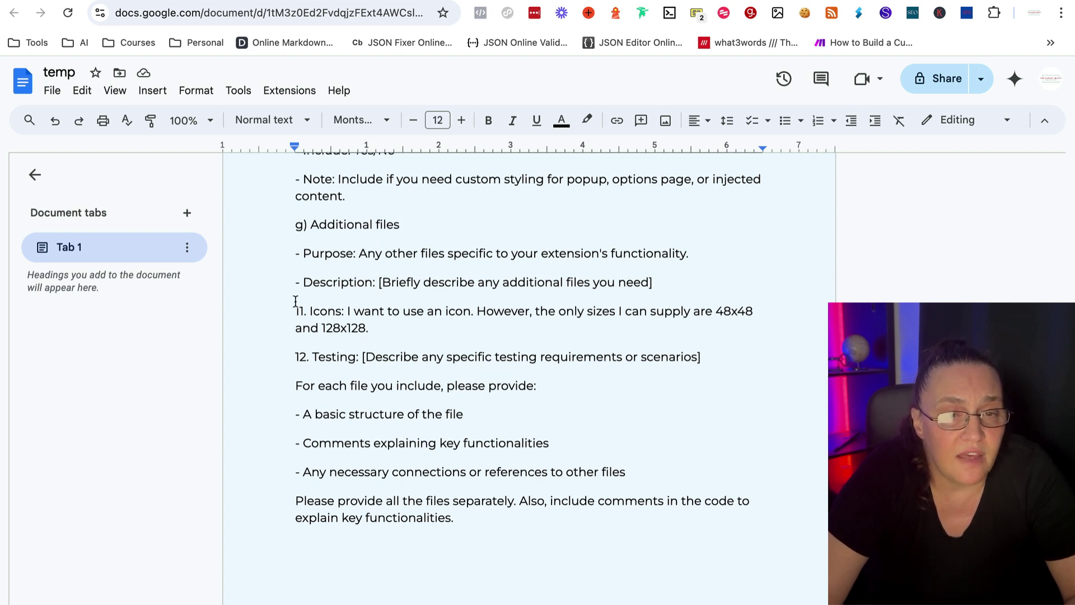
pyautogui.moveTo(295, 314); pyautogui.dragTo(387, 327)
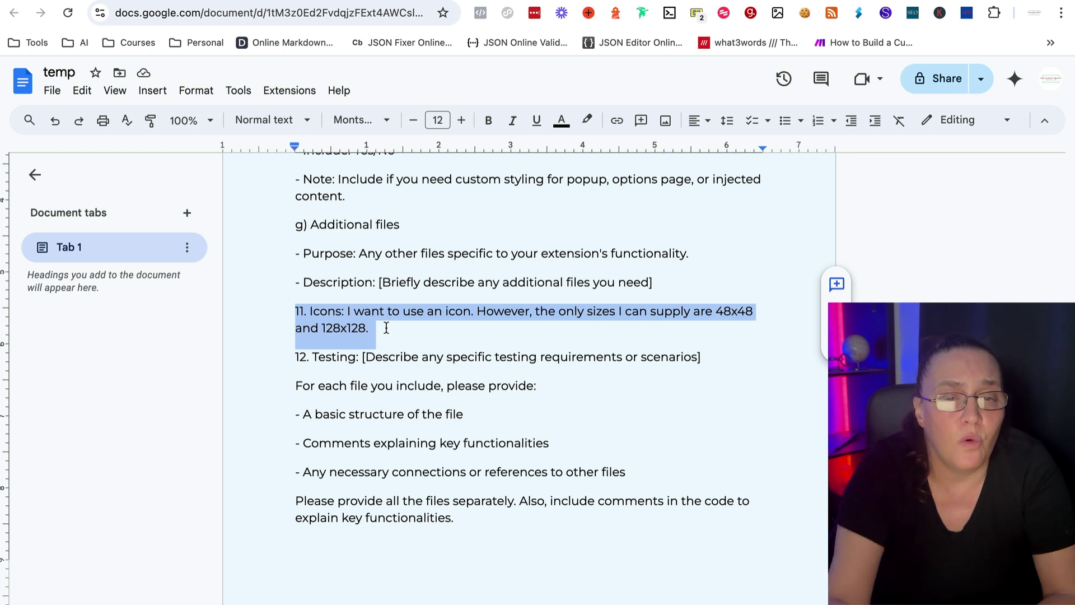
pyautogui.click(473, 309)
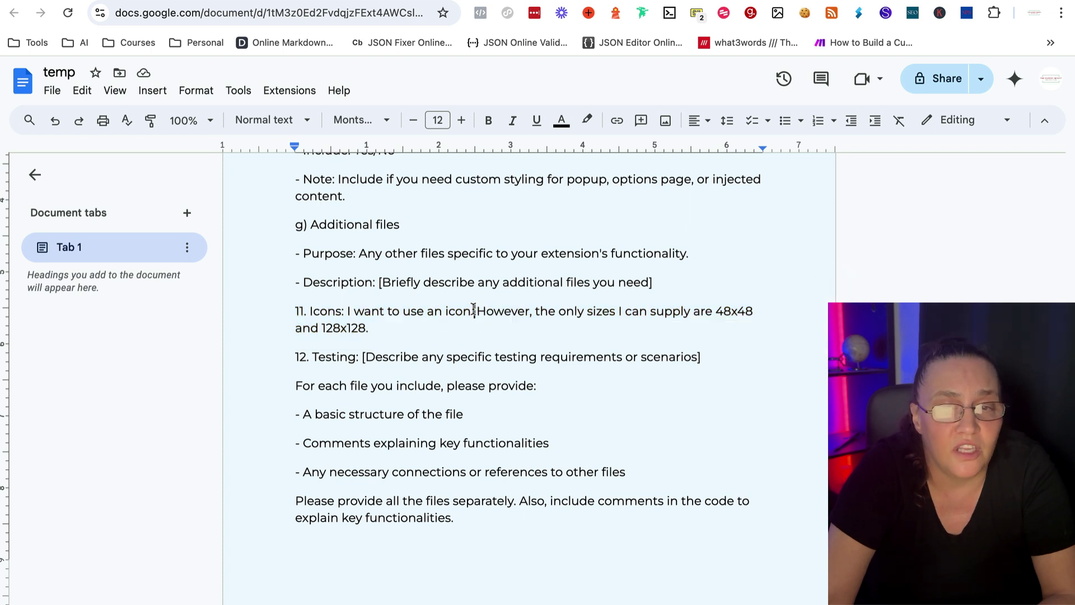
pyautogui.moveTo(473, 309); pyautogui.dragTo(491, 323)
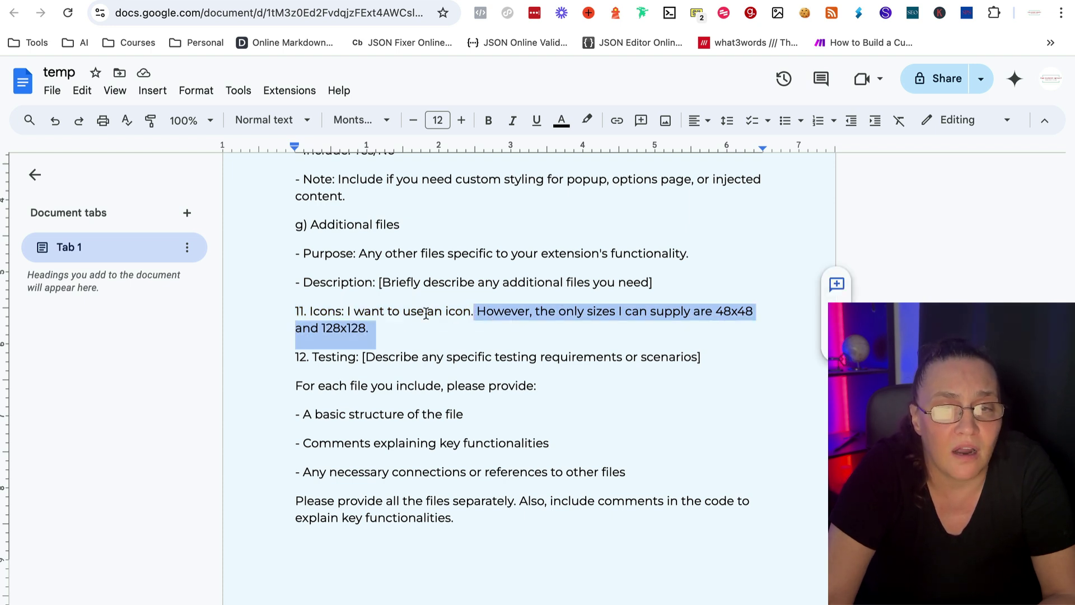
pyautogui.click(380, 328)
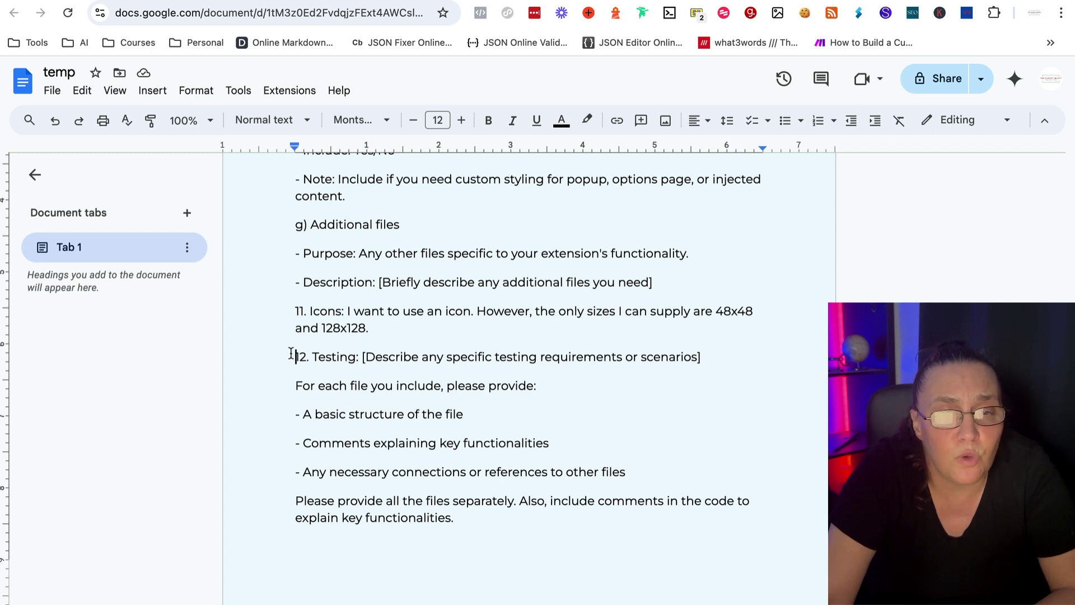
pyautogui.moveTo(292, 356); pyautogui.dragTo(705, 360)
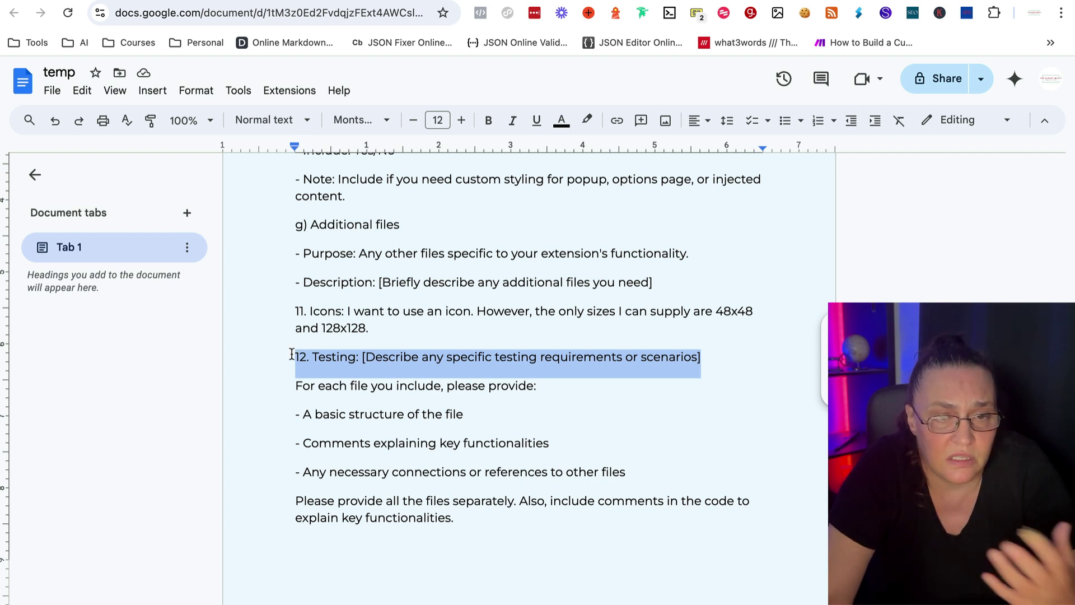
pyautogui.click(293, 391)
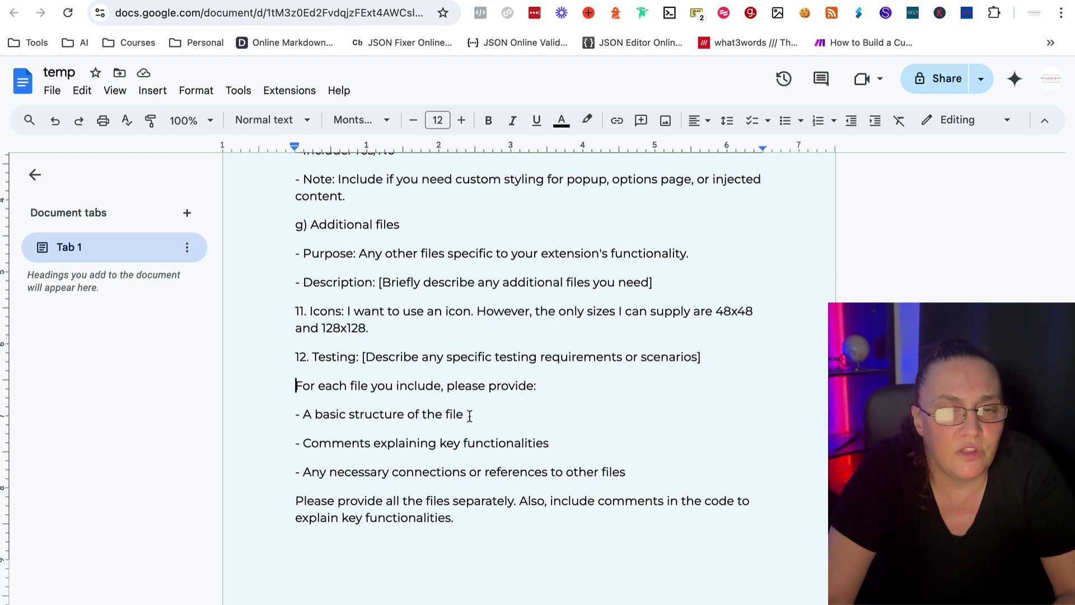
pyautogui.moveTo(469, 416); pyautogui.dragTo(309, 407)
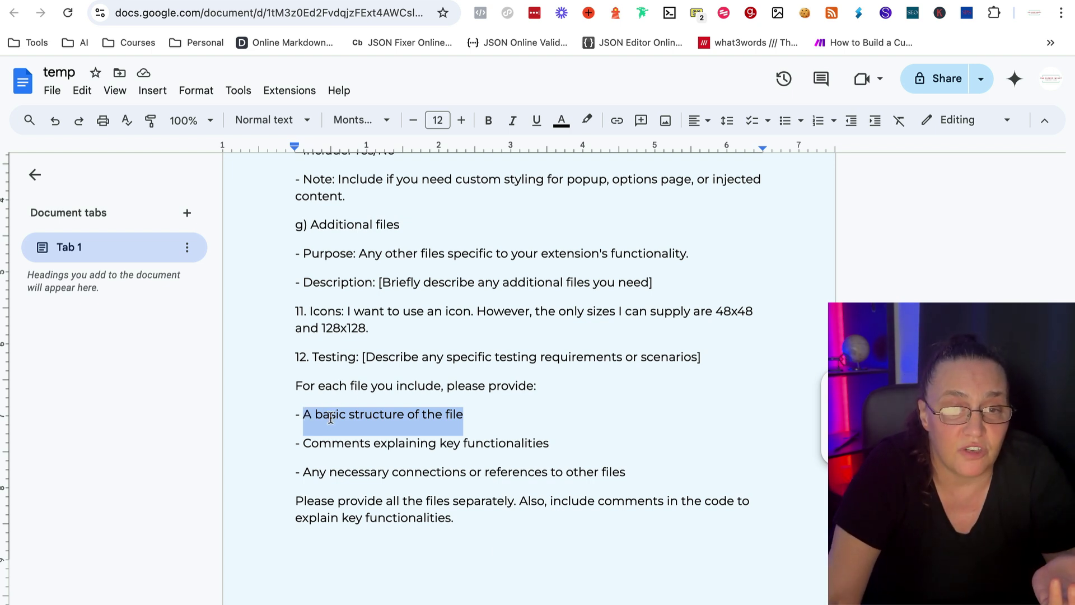
# Replace 'basic structure of the file' in the first per-file bullet with 'clean code'
pyautogui.click(319, 414)
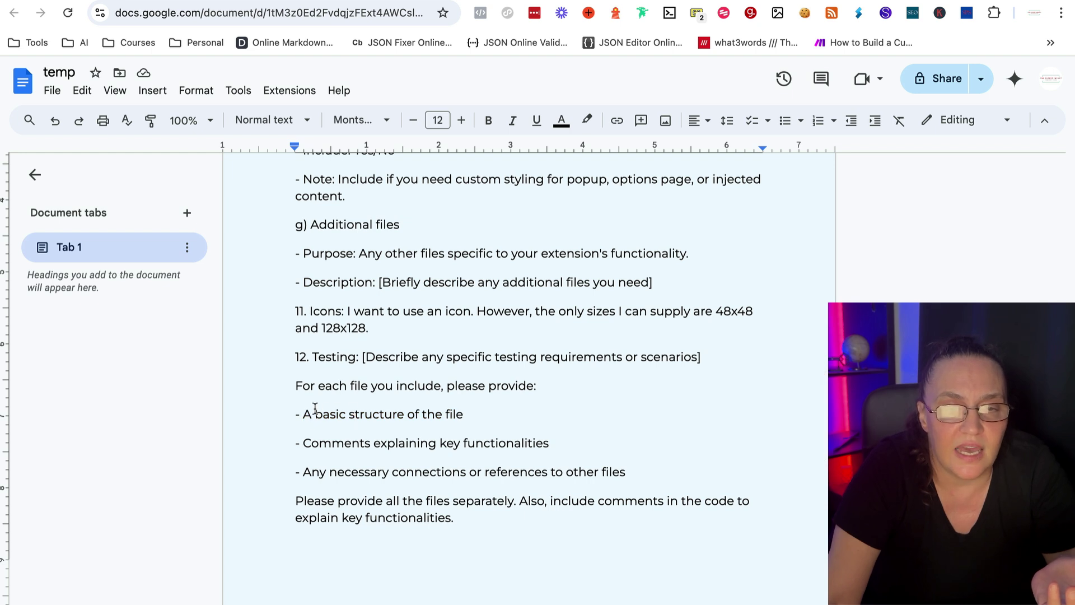
pyautogui.moveTo(316, 414); pyautogui.dragTo(469, 409)
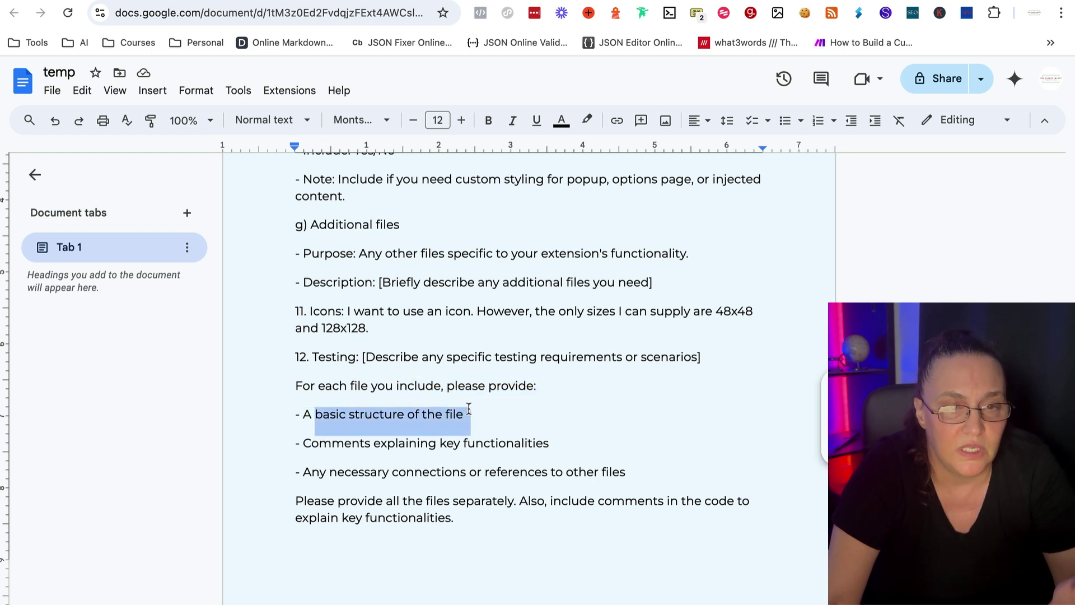
pyautogui.write('clean ')
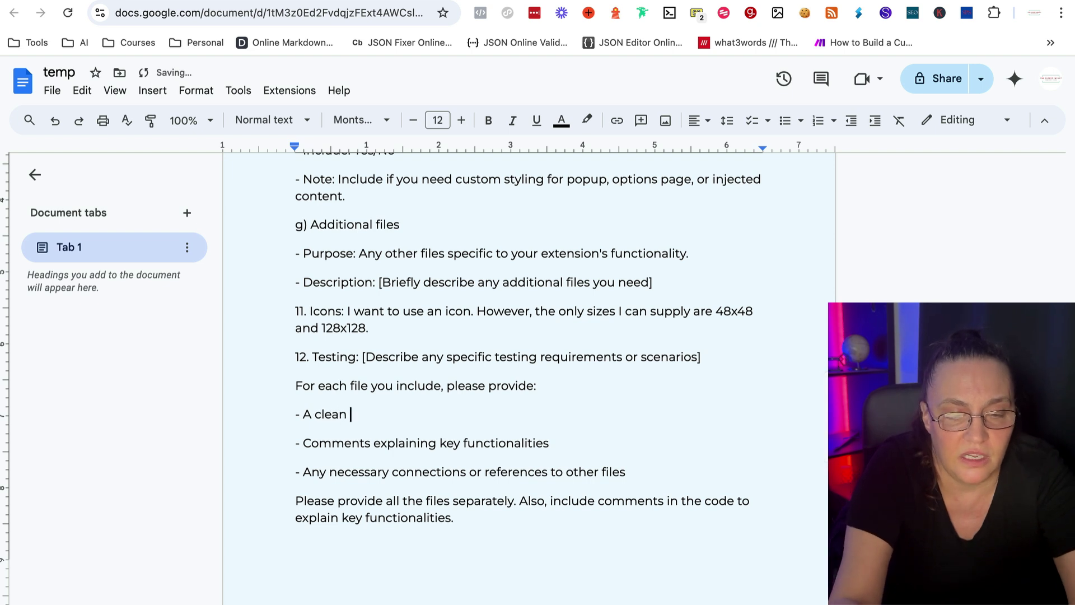
pyautogui.write('code')
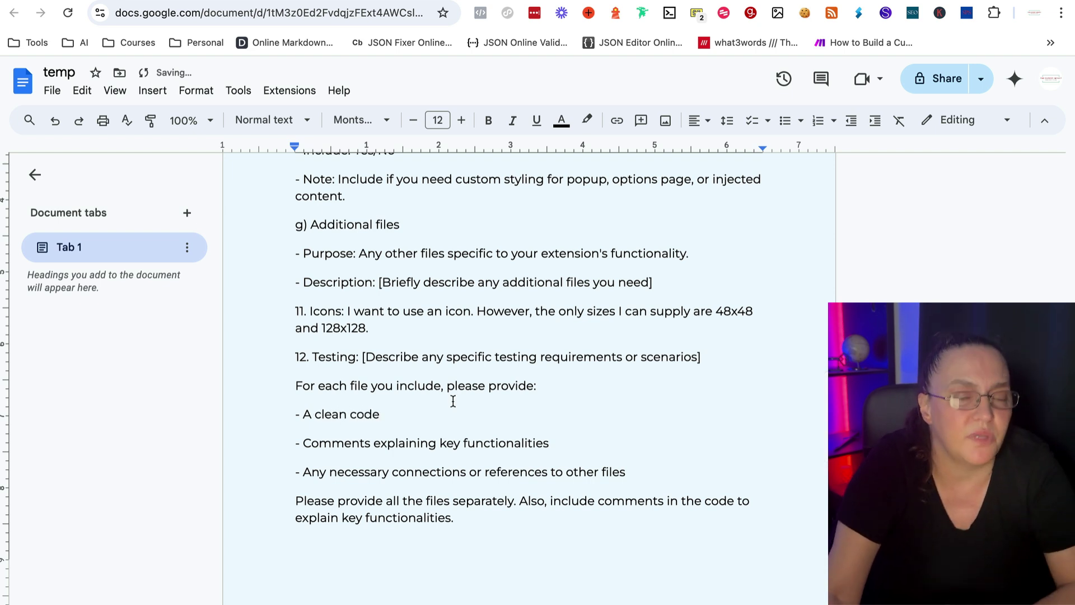